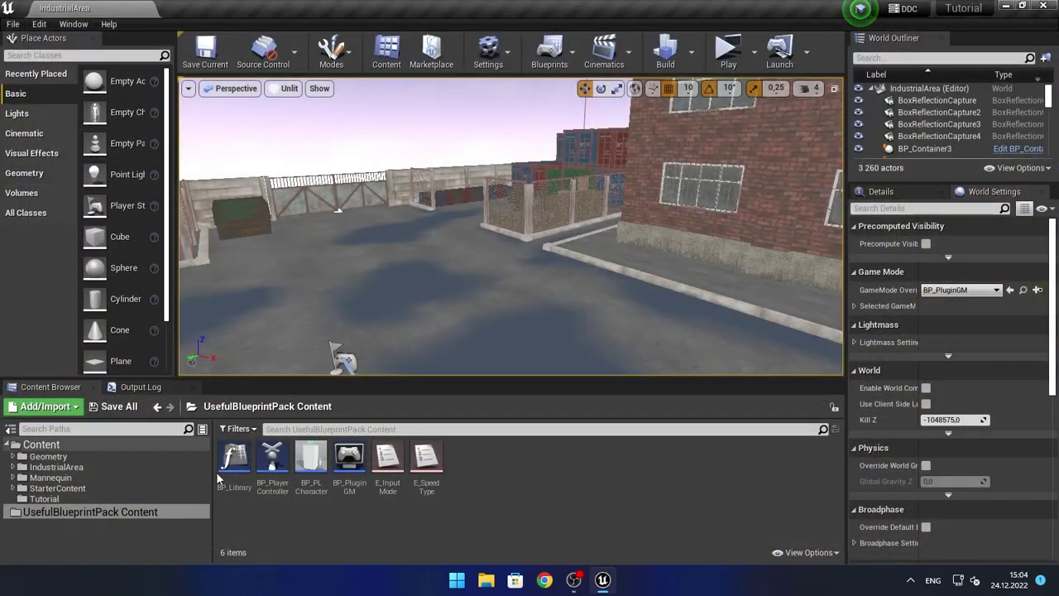
- Open the BP_PLCharacter blueprint and zoom around its Event Graph
drag(311, 459, 482, 208)
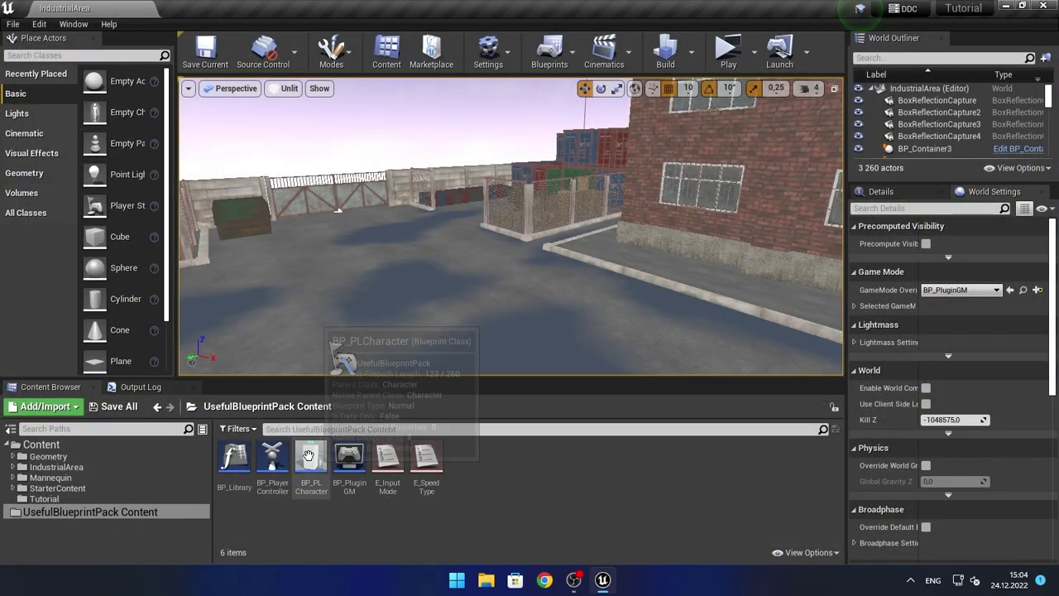
scroll(433, 265, down, 4)
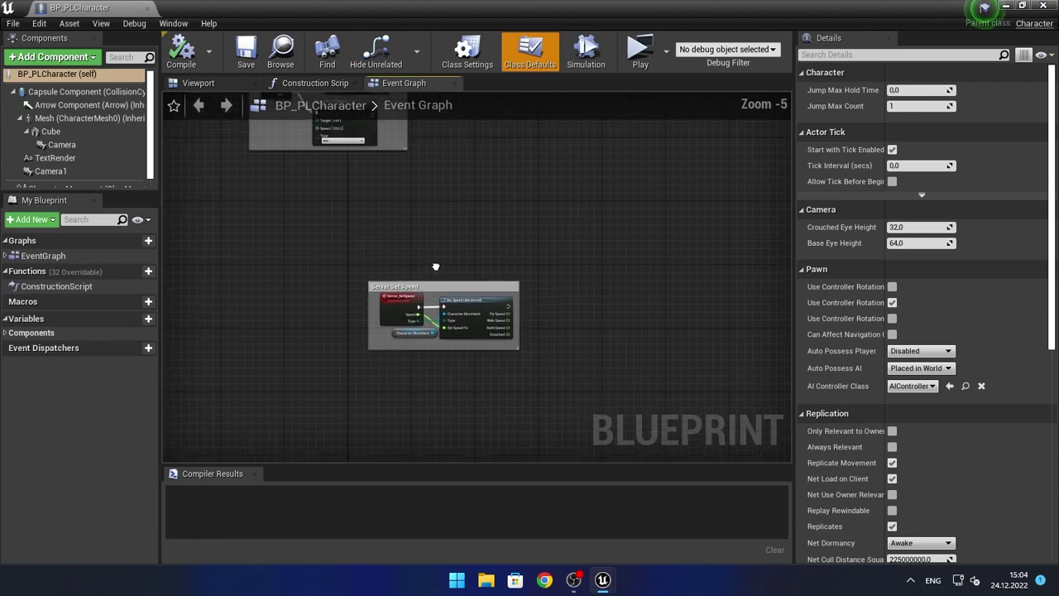
scroll(421, 295, down, 1)
scroll(491, 301, up, 2)
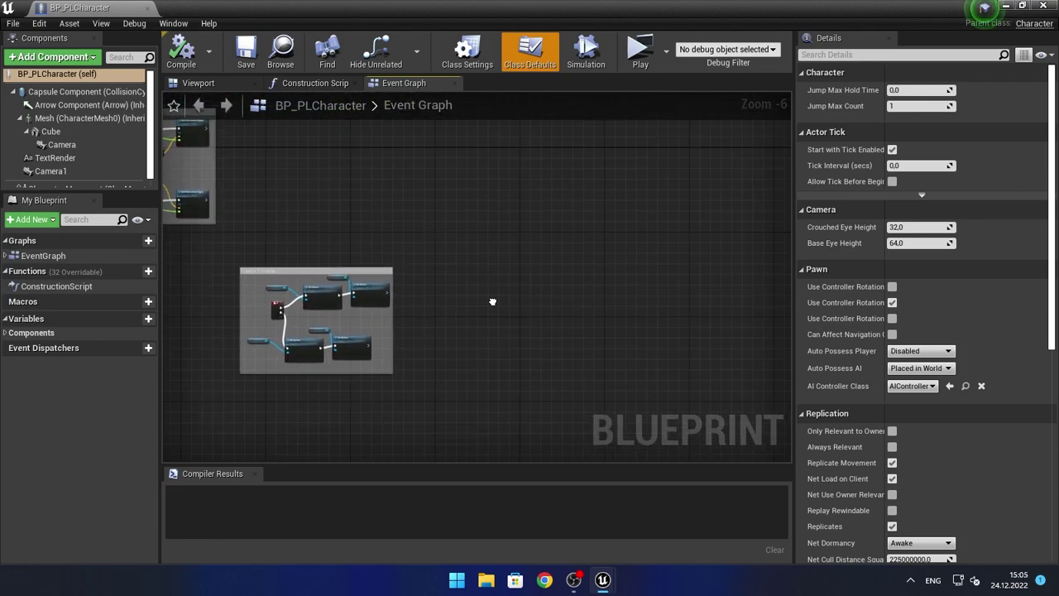
scroll(409, 273, up, 2)
scroll(450, 241, up, 1)
scroll(441, 244, up, 1)
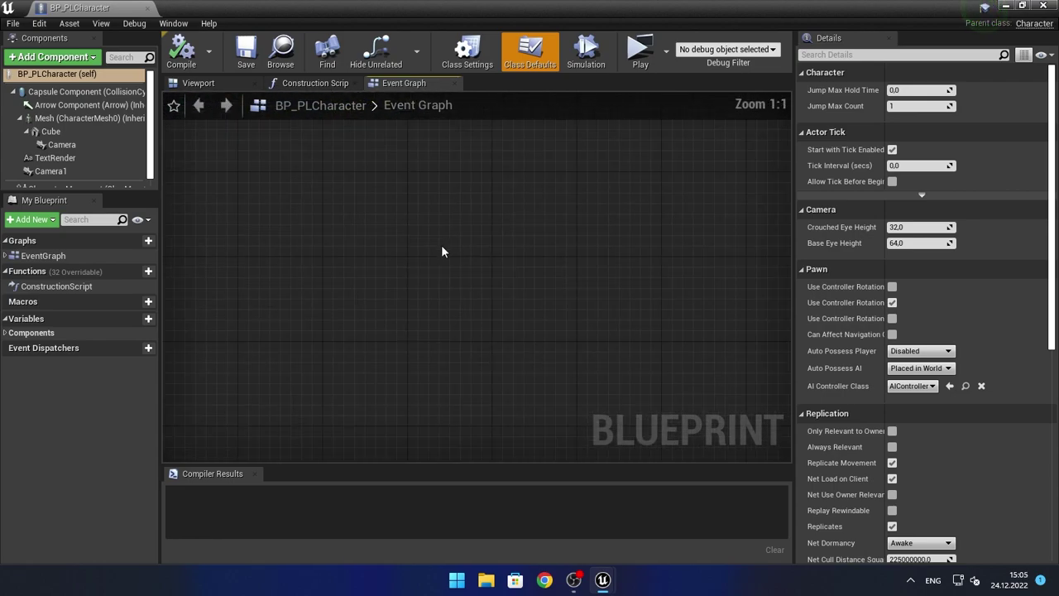
- Add a G keyboard event node and move it up and left into empty space
right_click(407, 277)
text(g keyboard)
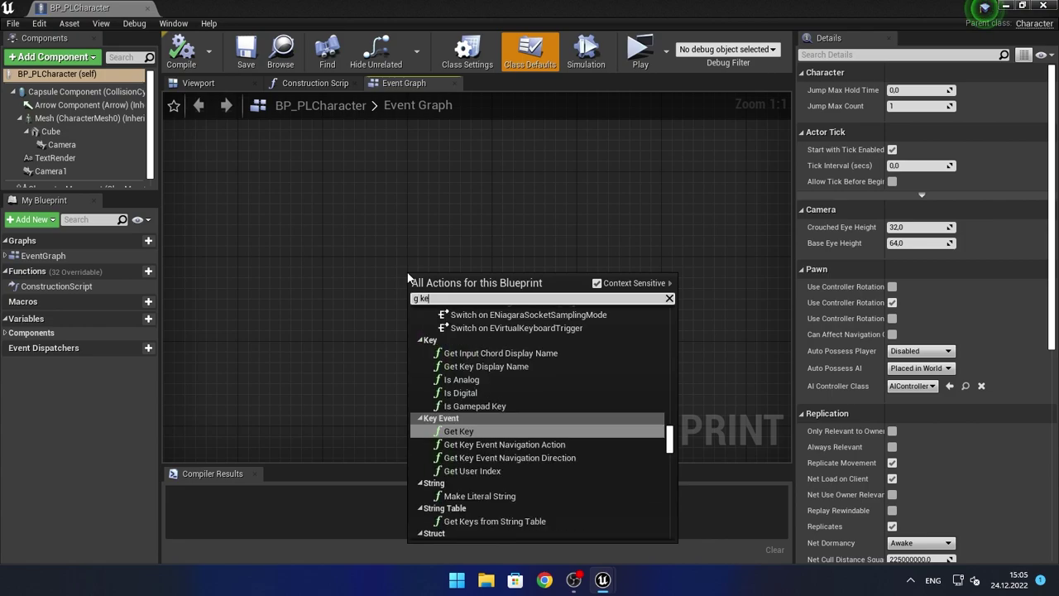
key(Return)
drag(408, 277, 313, 217)
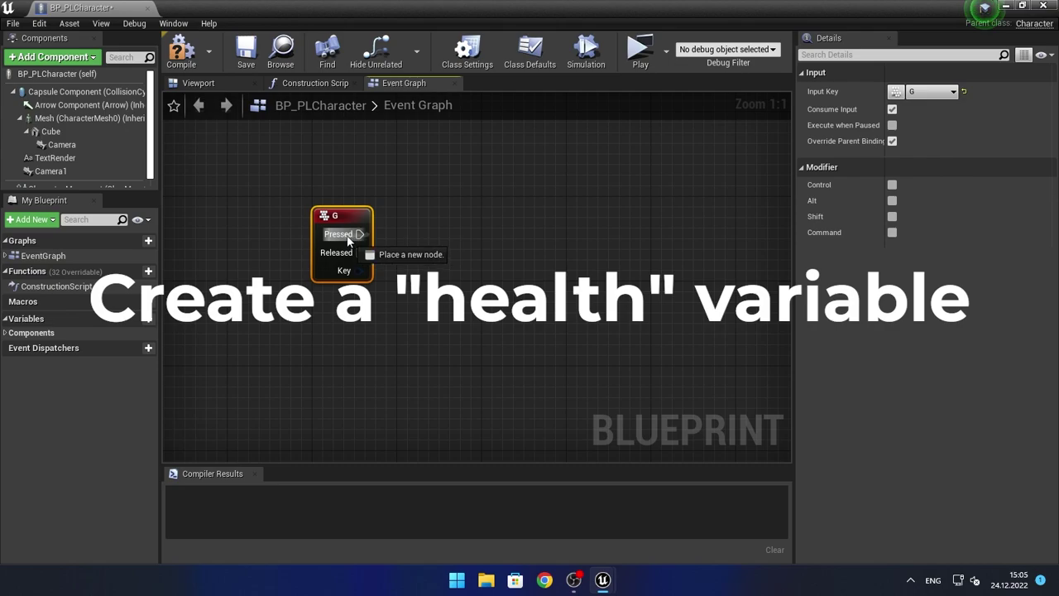
- Create a Float variable named Health and compile the blueprint
click(148, 318)
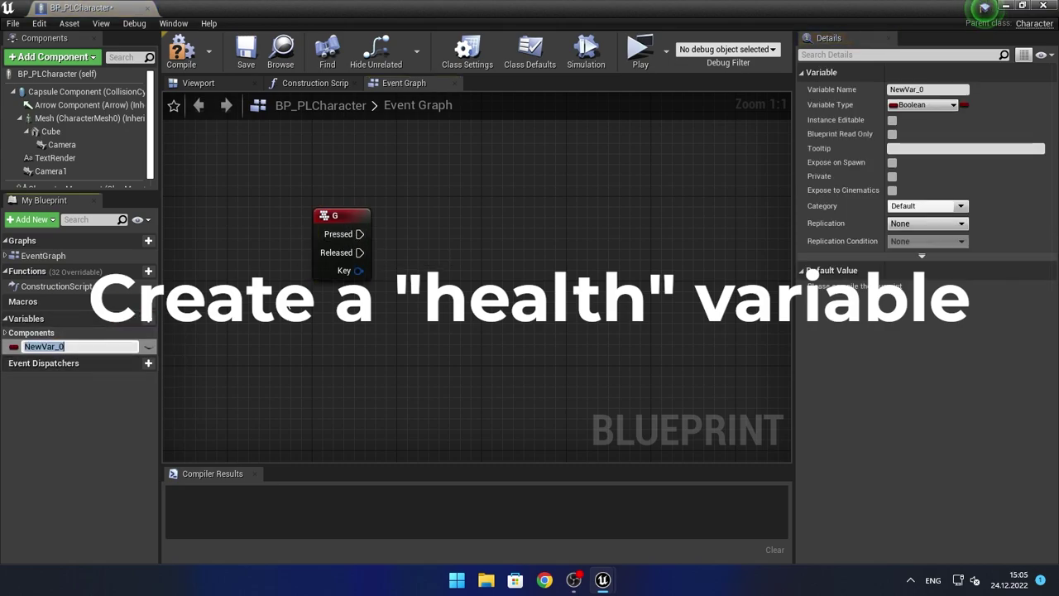
text(Health)
key(Return)
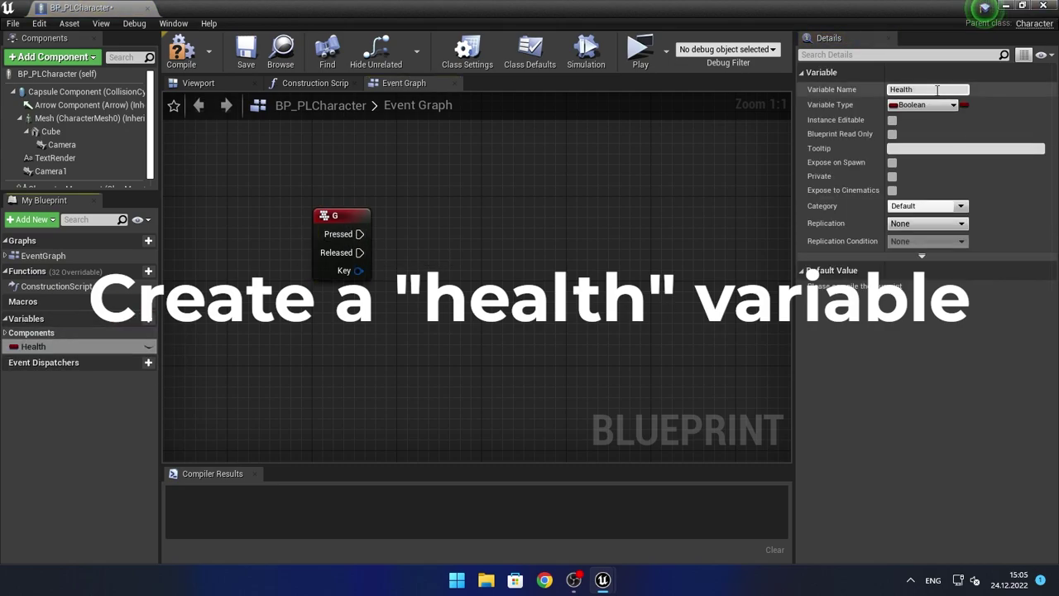
click(925, 106)
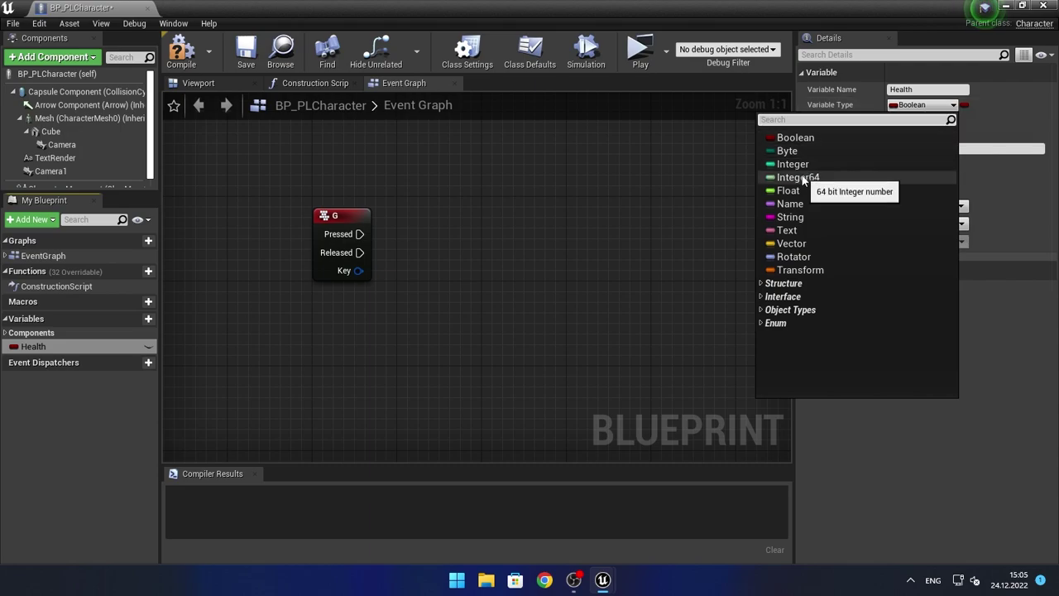
click(788, 191)
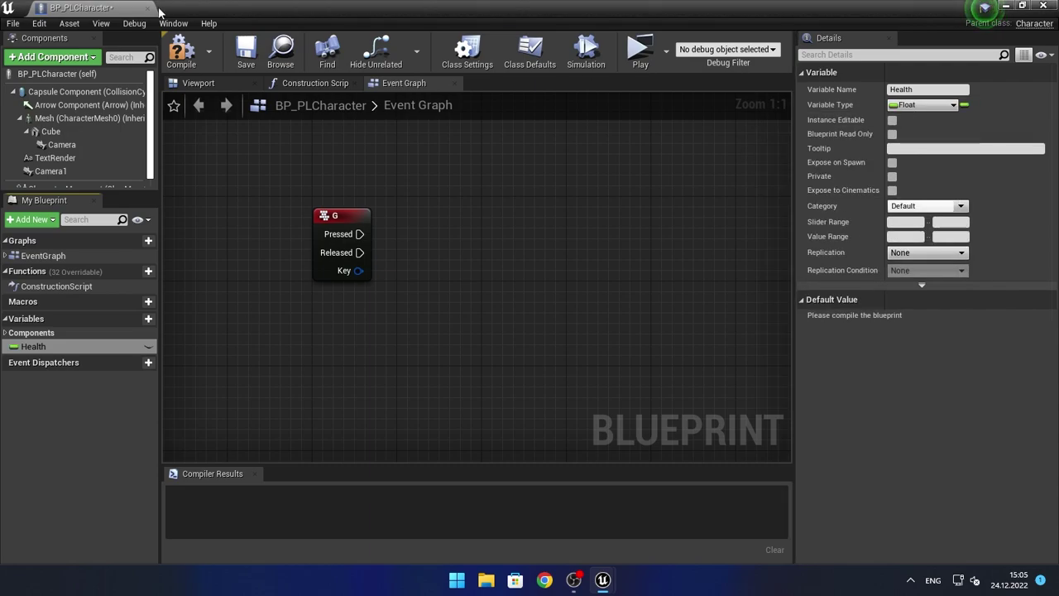
click(187, 67)
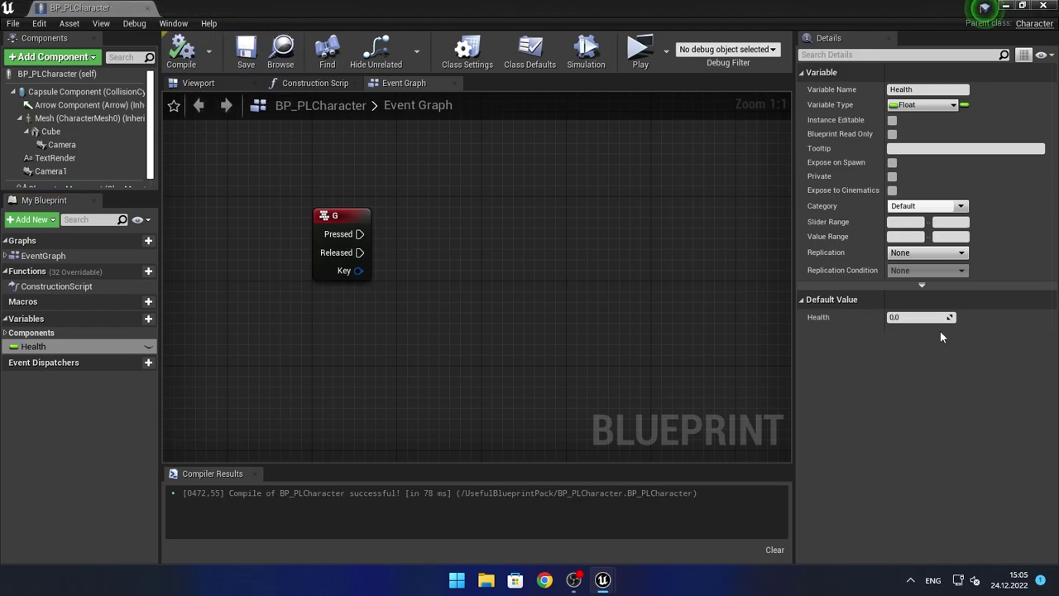
- Give Health a default value of 100.0, then compile and save
click(918, 317)
text(100)
key(Return)
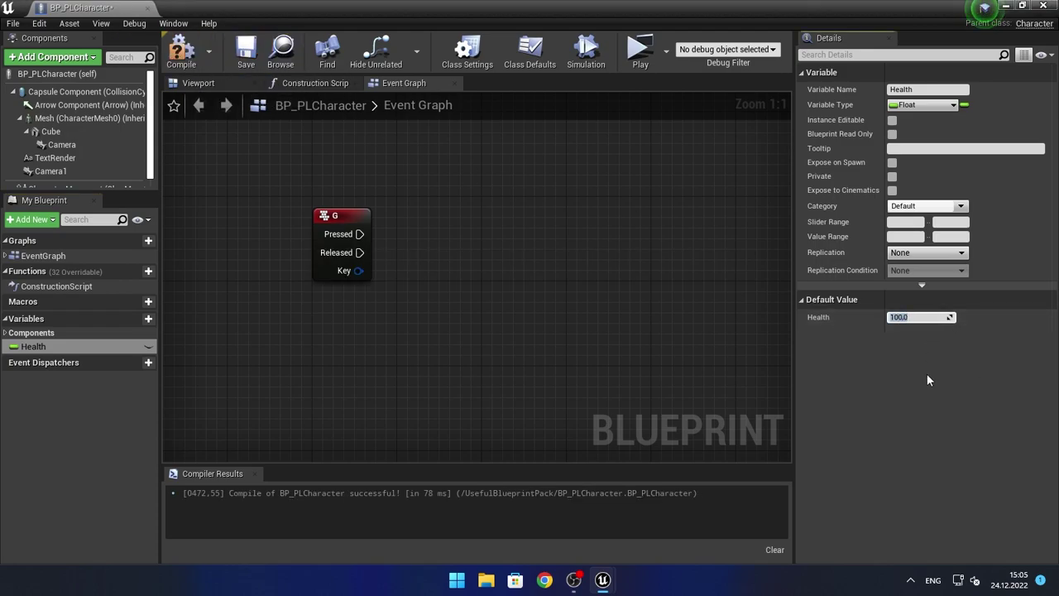
click(181, 53)
click(246, 54)
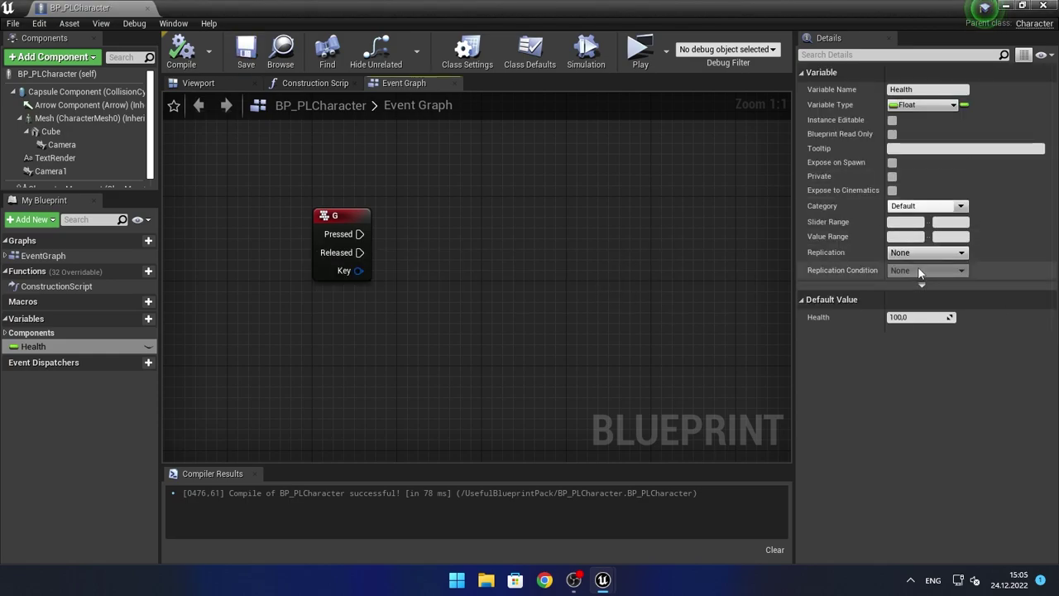
- Set Health's replication to RepNotify, then compile and save
click(918, 253)
click(907, 282)
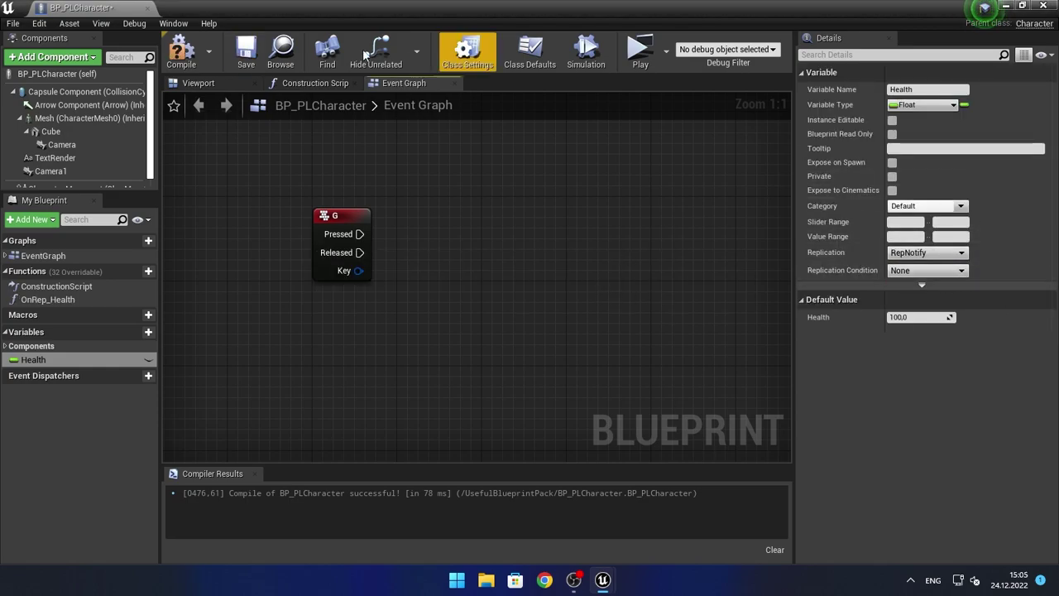
click(181, 52)
click(245, 51)
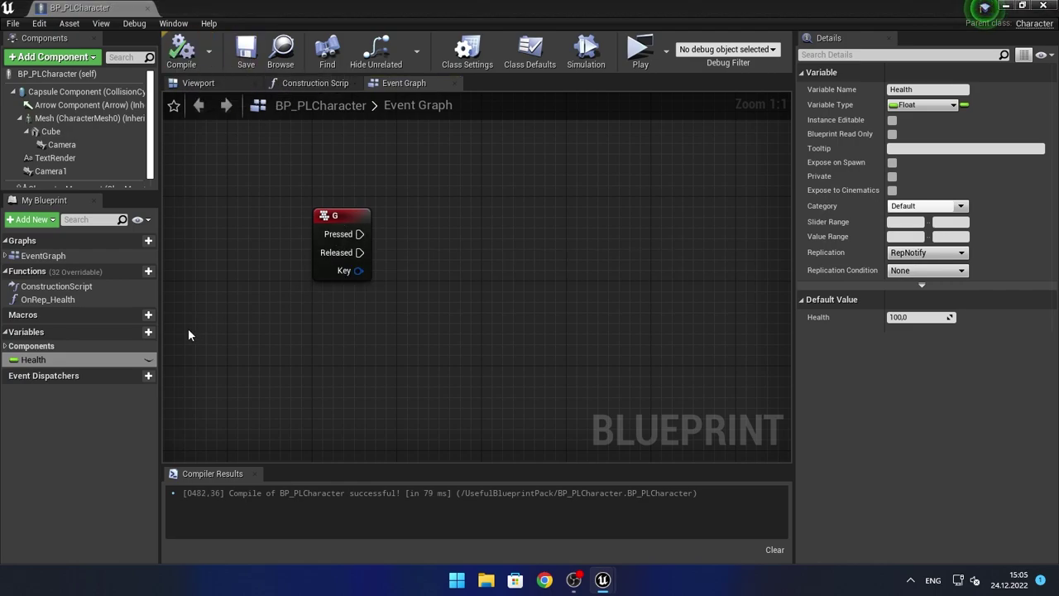
- Open OnRep_Health, then select the Health: text render component in the Viewport
double_click(47, 299)
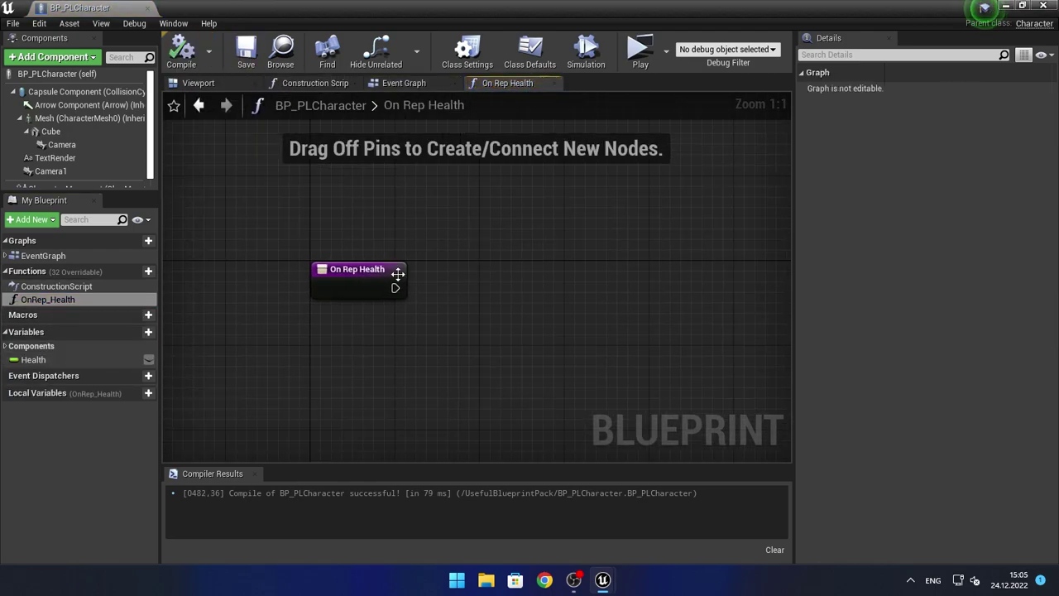
click(396, 226)
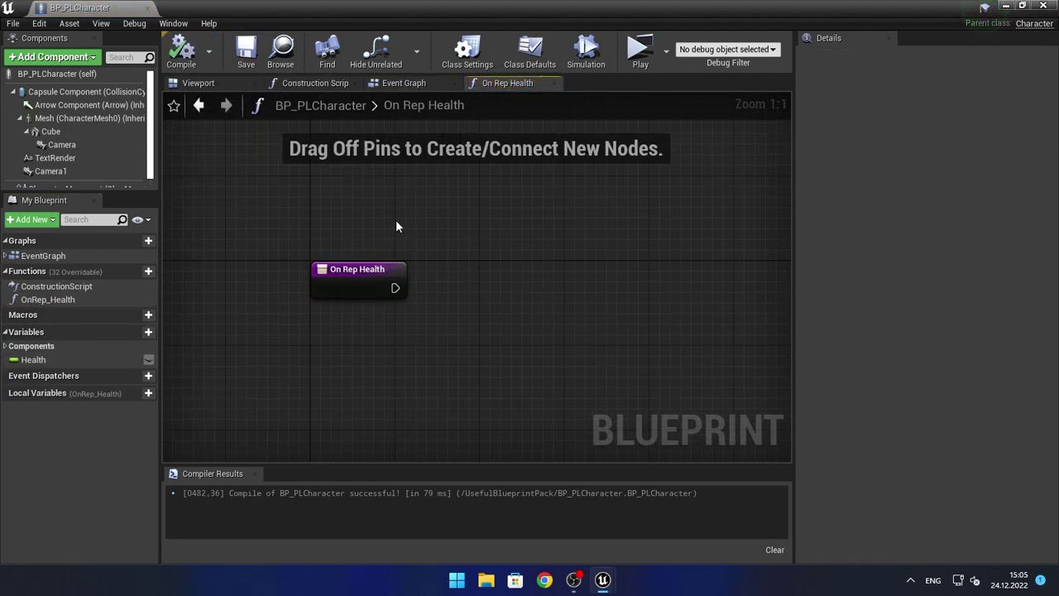
click(199, 84)
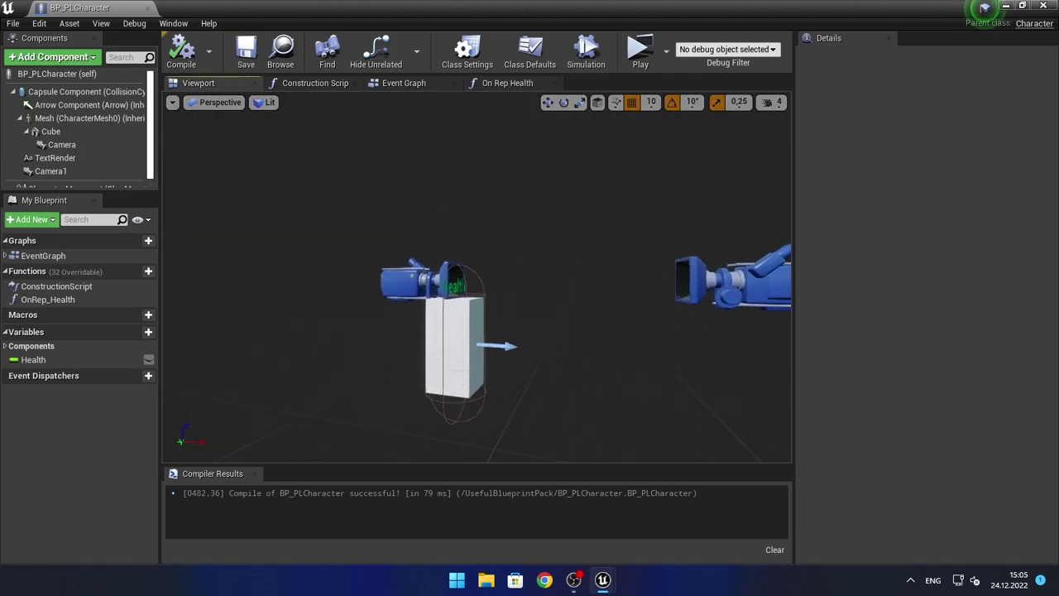
drag(440, 199, 440, 198)
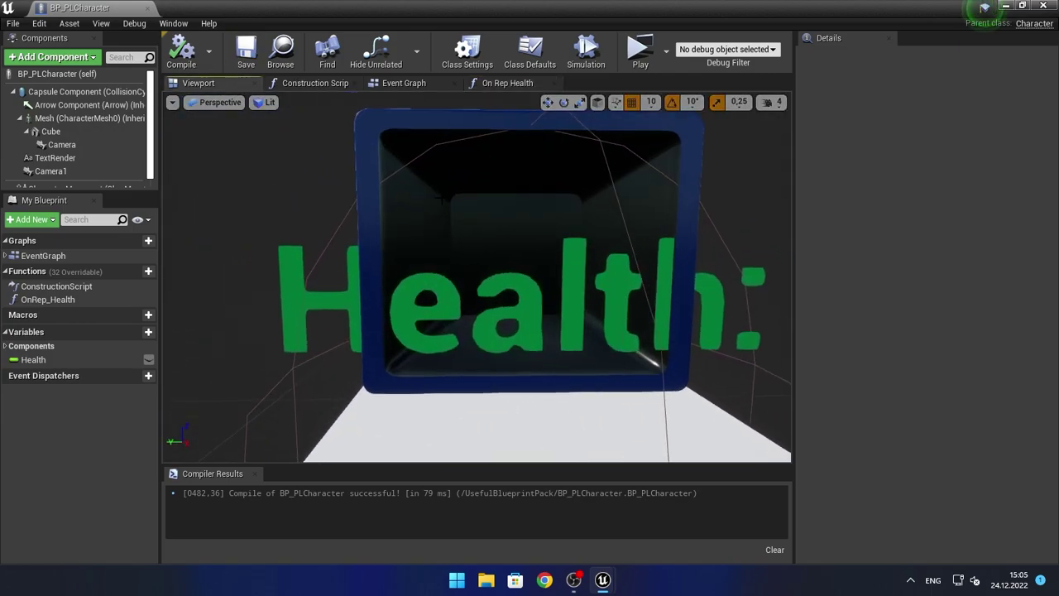
click(616, 298)
- Make the Health: text render color bright green and compile
click(984, 524)
click(672, 367)
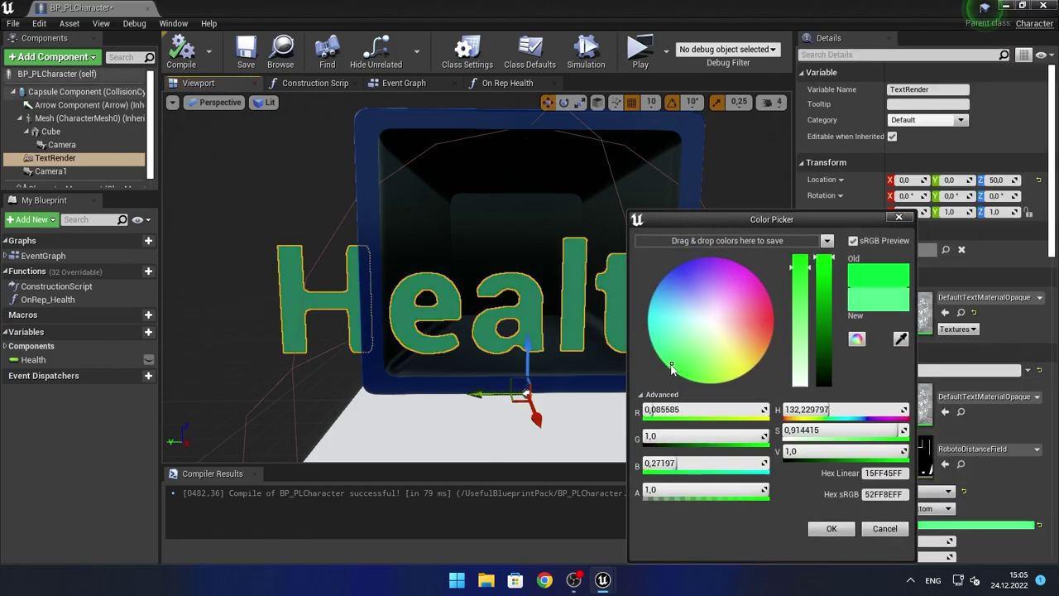
mouse_move(672, 366)
mouse_down()
mouse_move(687, 364)
mouse_move(672, 390)
mouse_move(649, 305)
mouse_up()
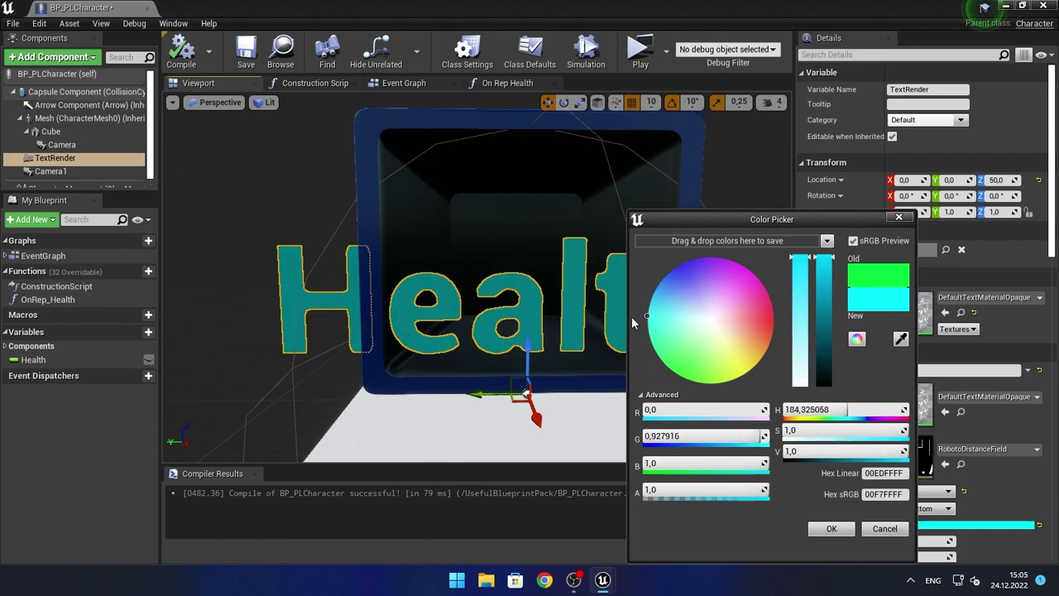
mouse_move(650, 305)
mouse_down()
mouse_move(774, 325)
mouse_move(706, 329)
mouse_up()
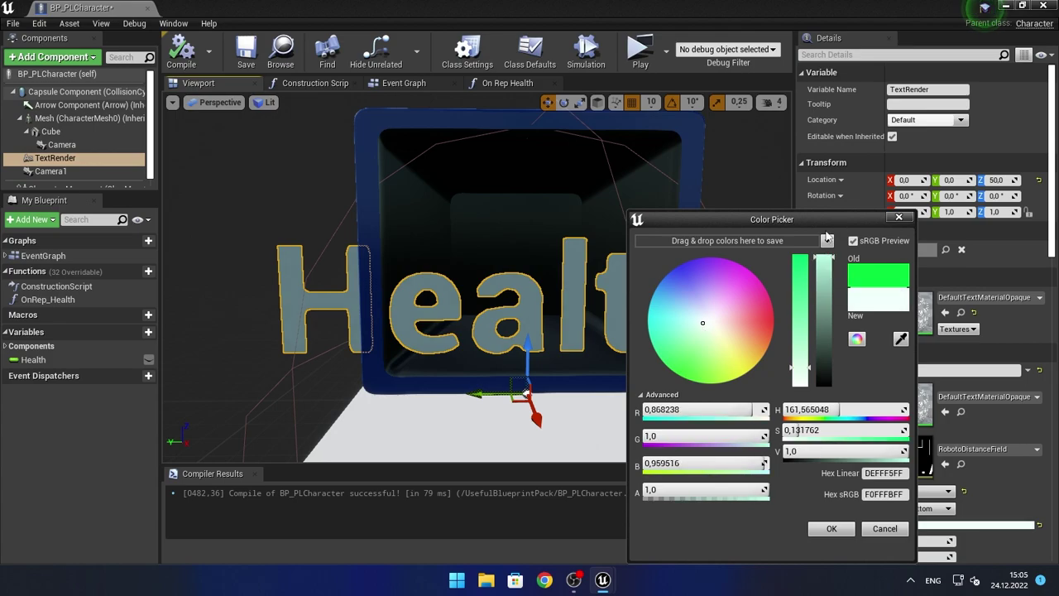
mouse_move(705, 329)
mouse_down()
mouse_move(820, 315)
mouse_move(672, 392)
mouse_up()
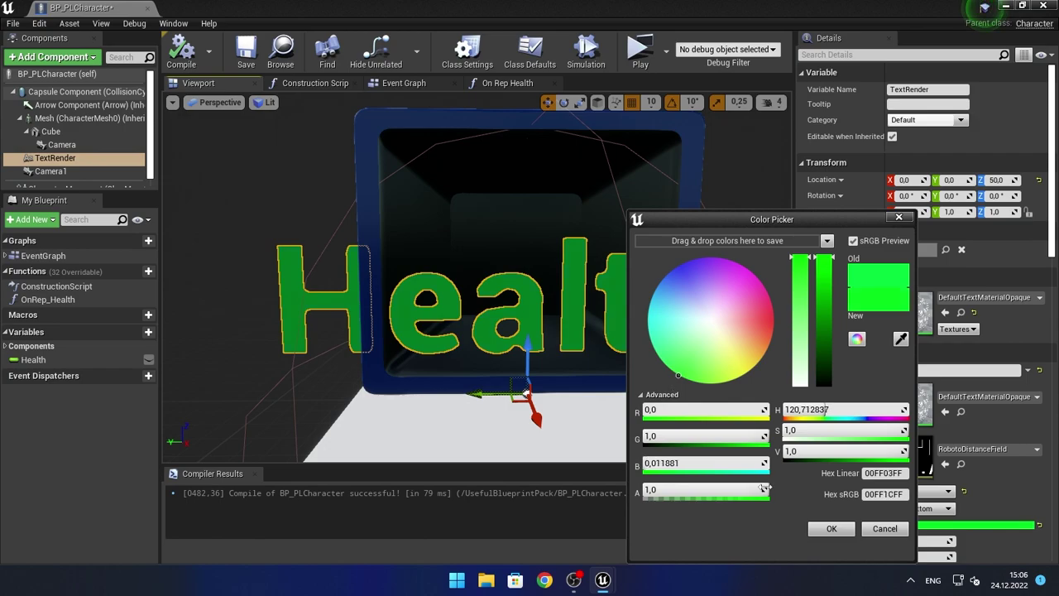
click(831, 528)
click(181, 51)
- In OnRep_Health, run a Set Text node on the Text Render and compile
click(484, 84)
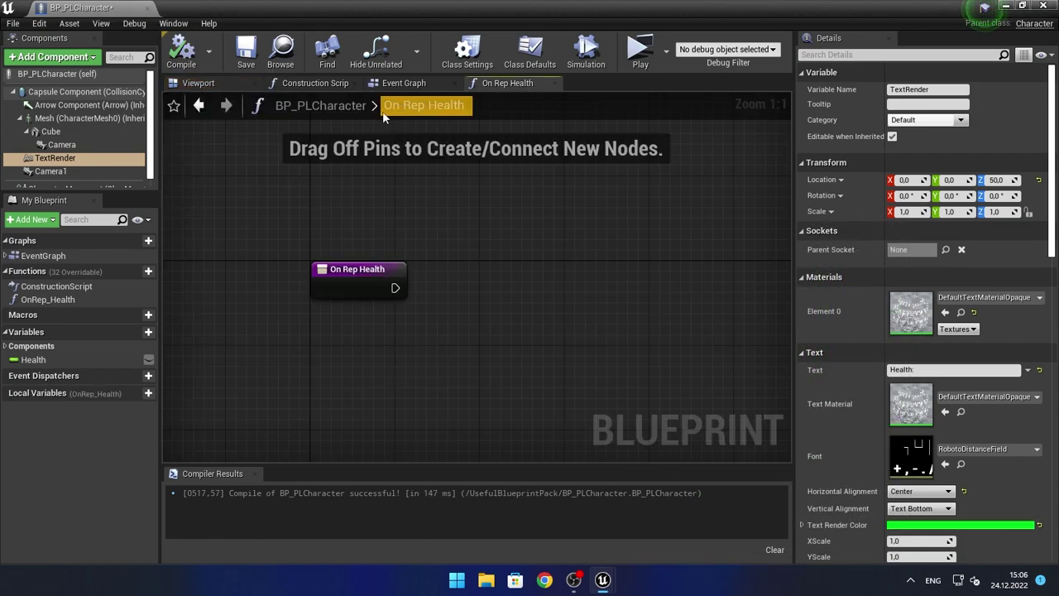
middle_click(319, 86)
mouse_move(67, 158)
mouse_down()
mouse_move(396, 198)
mouse_move(495, 256)
mouse_up()
text(set text)
click(554, 423)
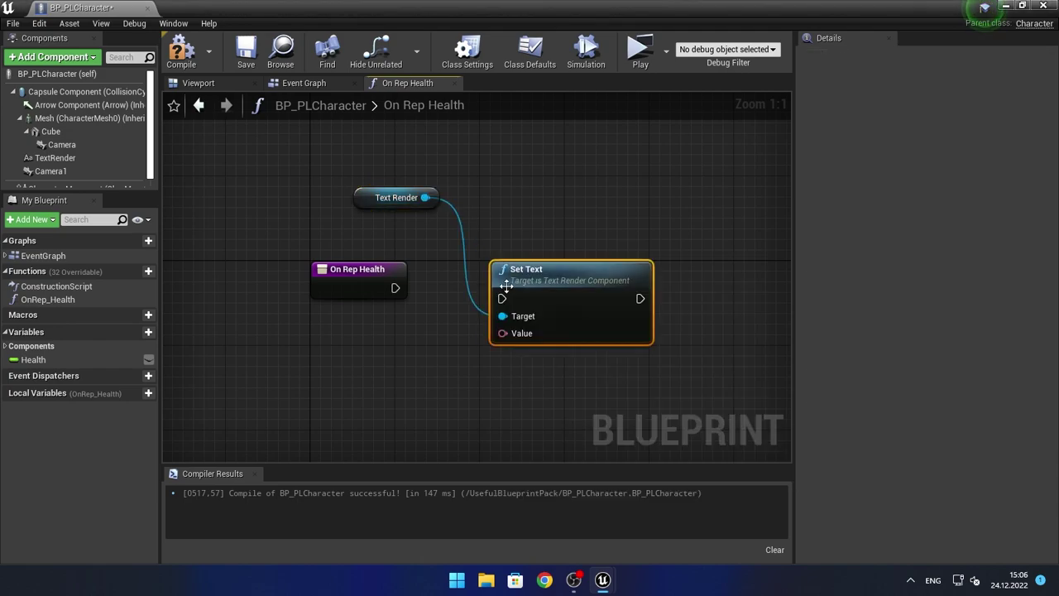
drag(501, 297, 396, 291)
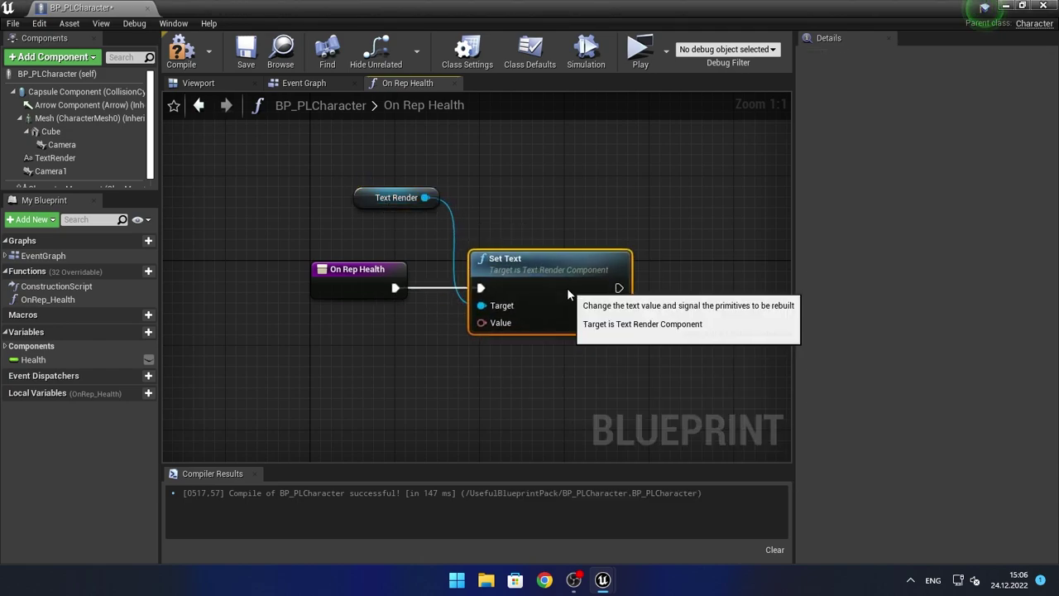
drag(402, 201, 508, 250)
click(181, 54)
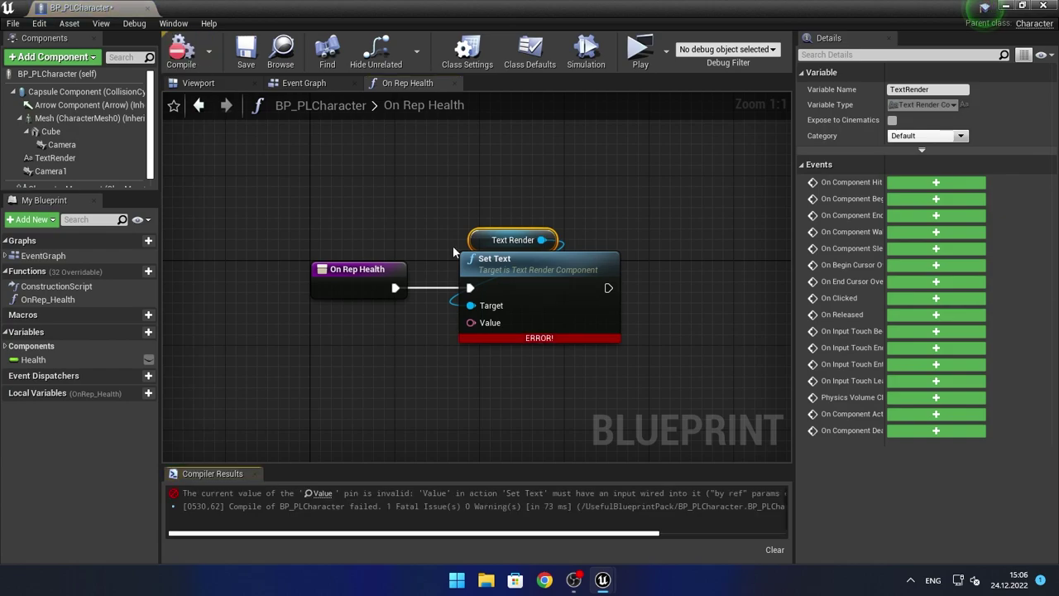
- Feed Set Text a Format Text "Health: {hp}" with Health in hp, then compile and save
drag(531, 283, 488, 307)
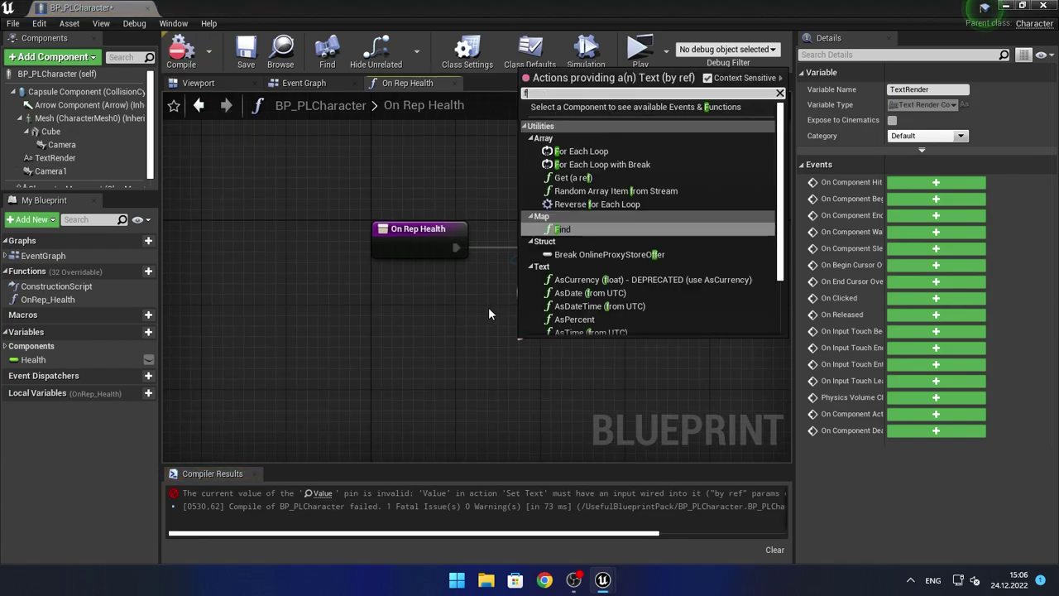
text(format)
key(Return)
text(Hea)
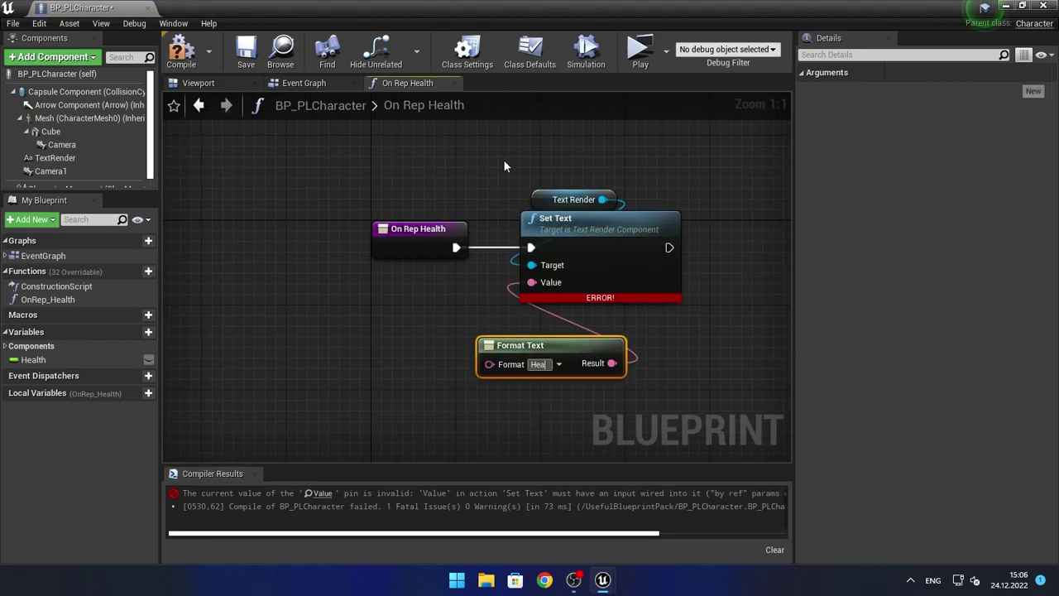
text(lth: {hp})
key(Return)
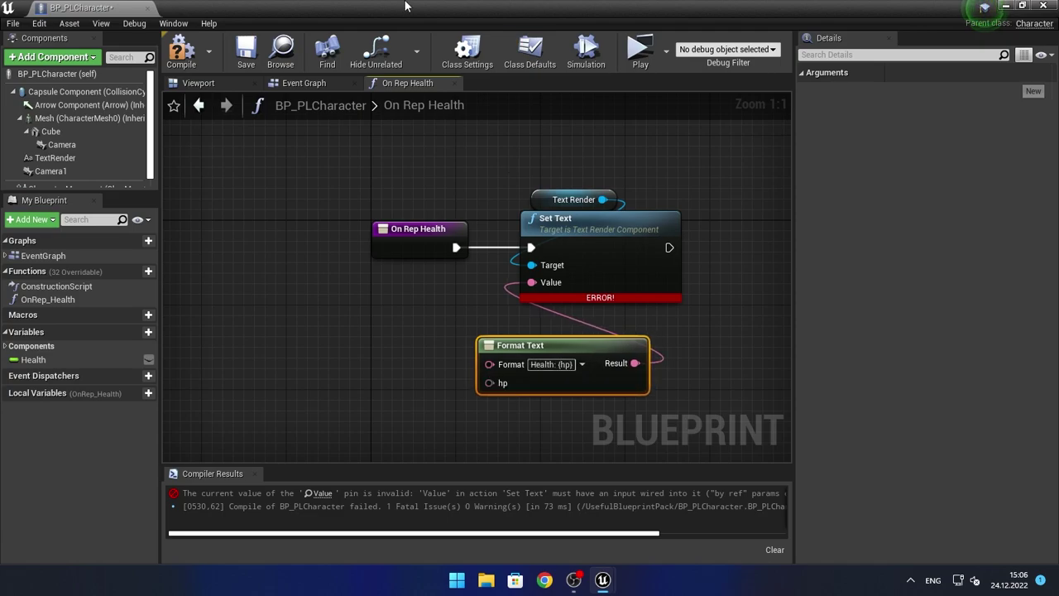
ctrl+drag(33, 359, 305, 342)
drag(406, 359, 490, 382)
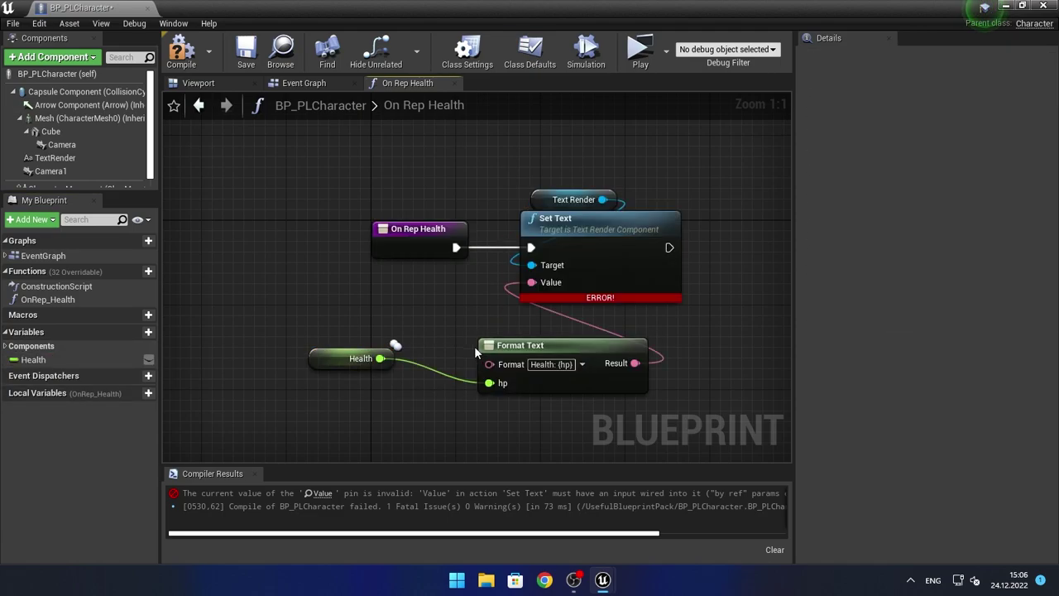
click(183, 51)
click(245, 52)
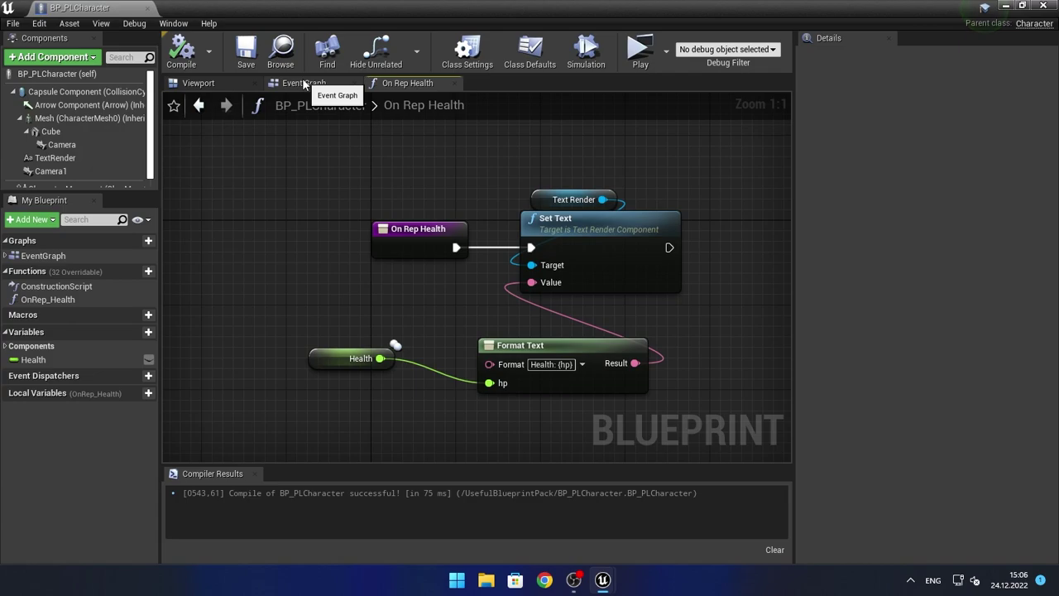
- Add a custom event named Server_SetHealth in the Event Graph
click(303, 84)
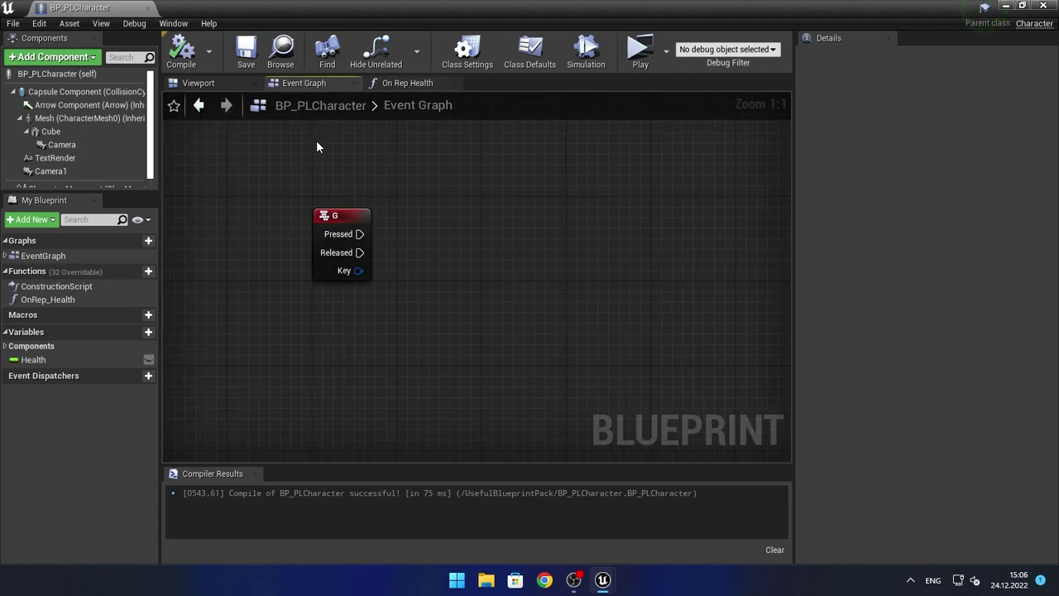
right_drag(316, 146, 335, 264)
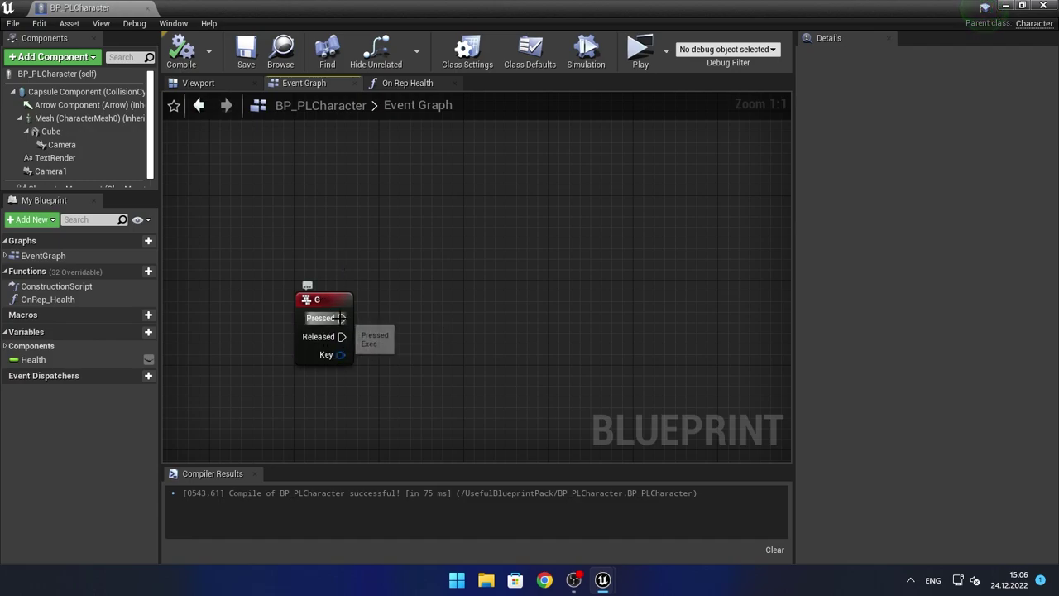
right_drag(383, 335, 444, 228)
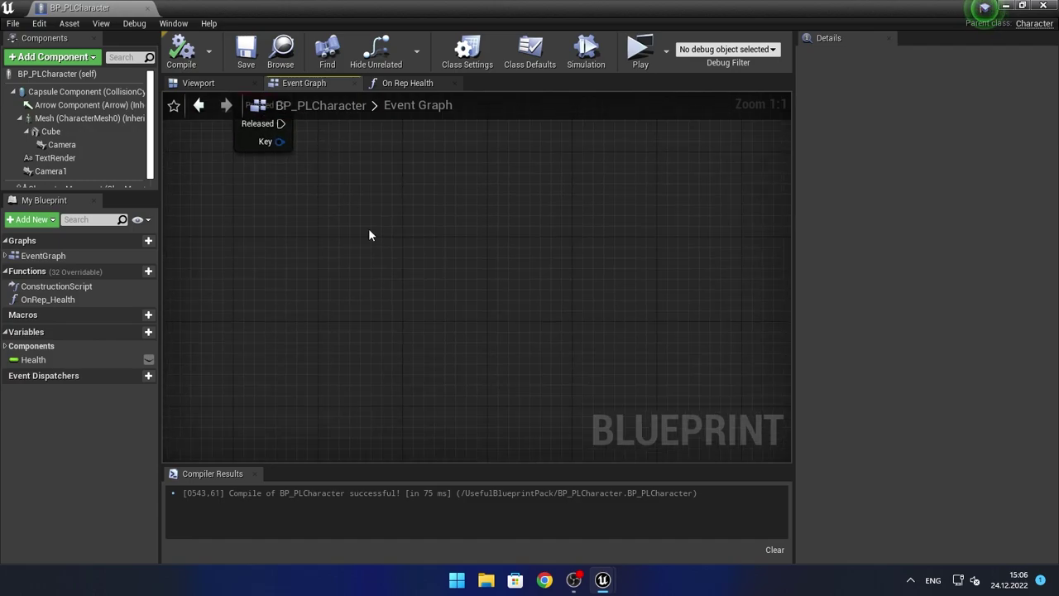
right_click(446, 248)
text(custom)
key(Return)
text(Server_SetHealth)
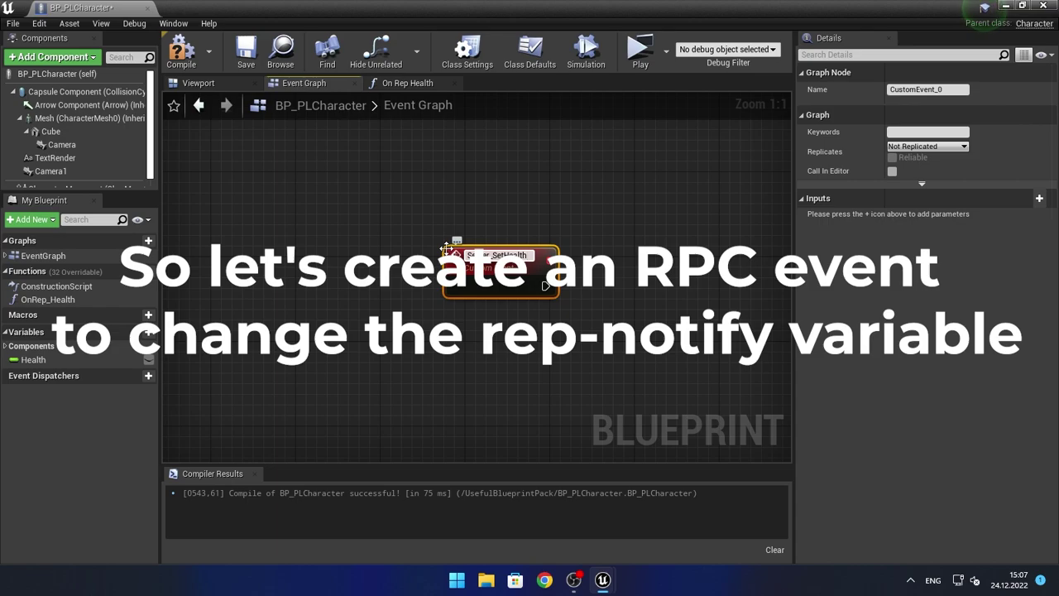
key(Return)
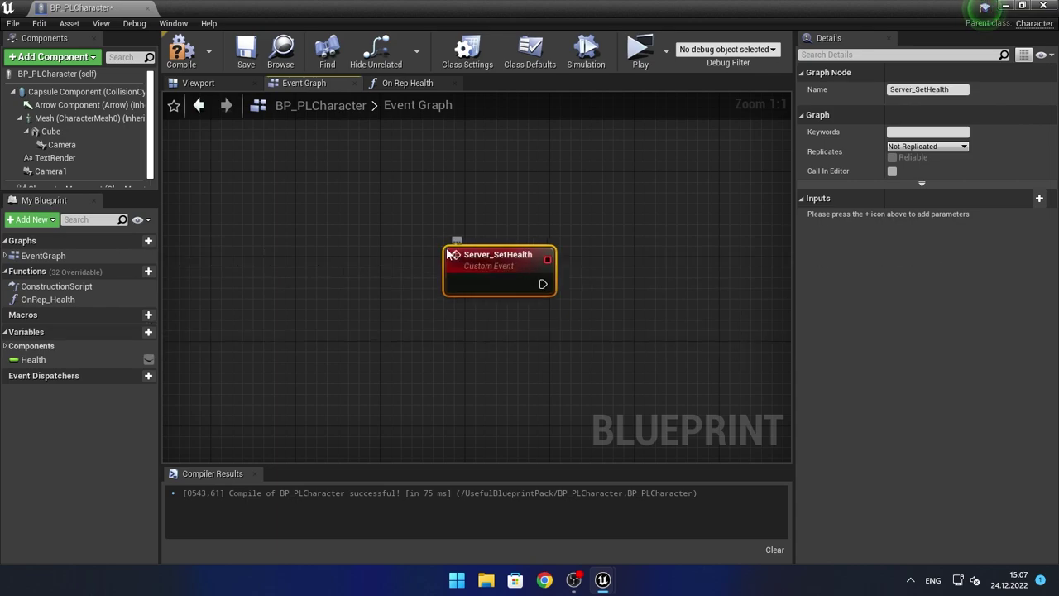
click(414, 332)
- Add a second custom event named Multicast_SetHealth below it
right_click(414, 332)
key(Escape)
right_click(413, 332)
text(custom)
key(Return)
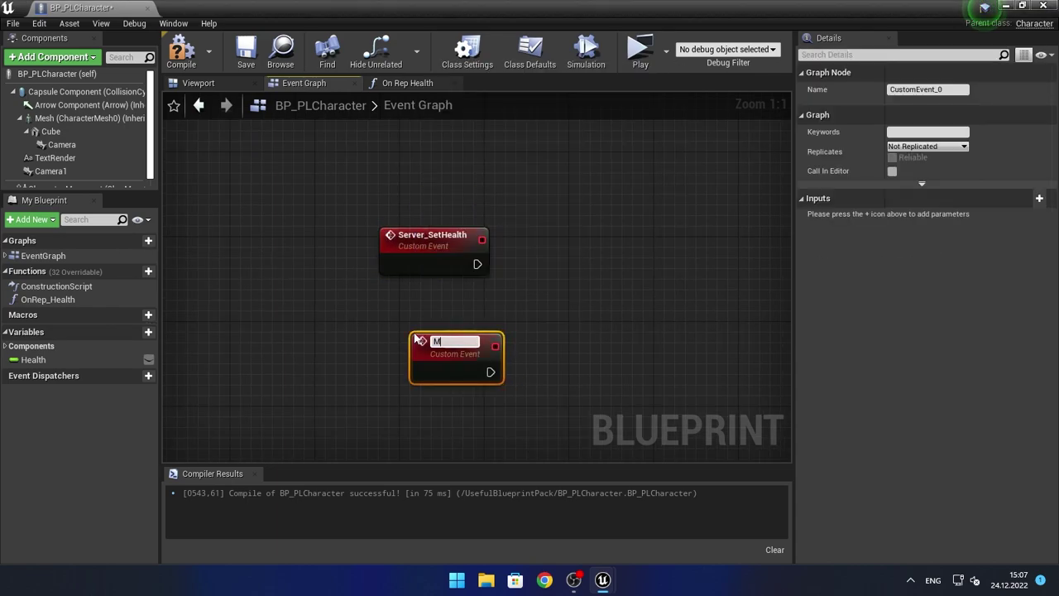
text(Multicast_SetHealth)
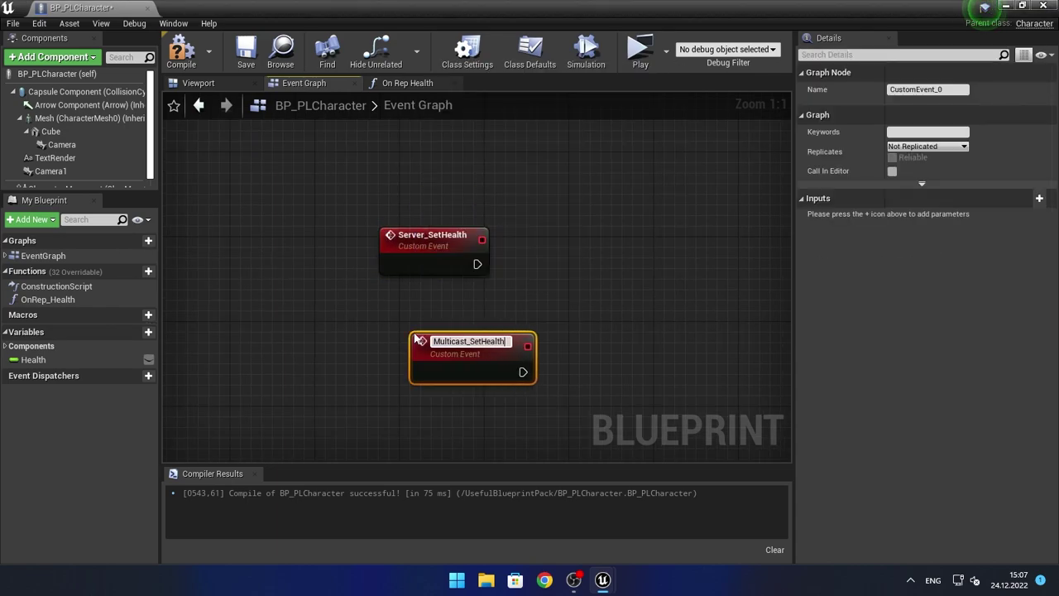
key(Return)
drag(416, 339, 385, 415)
- Set Server_SetHealth to Run on Server and Multicast_SetHealth to Multicast
click(475, 221)
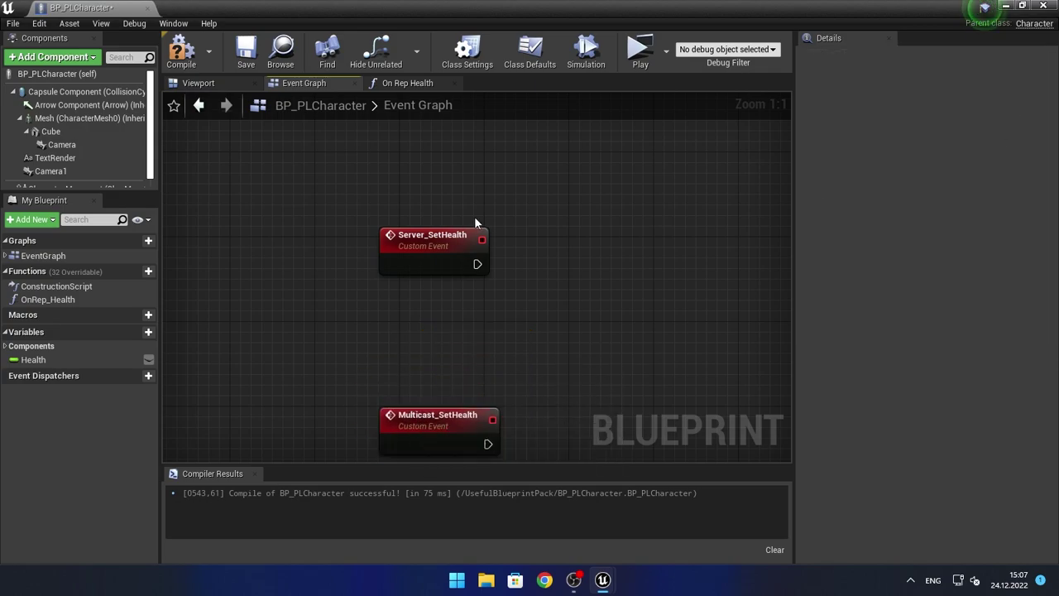
click(446, 236)
click(927, 146)
click(933, 184)
click(437, 414)
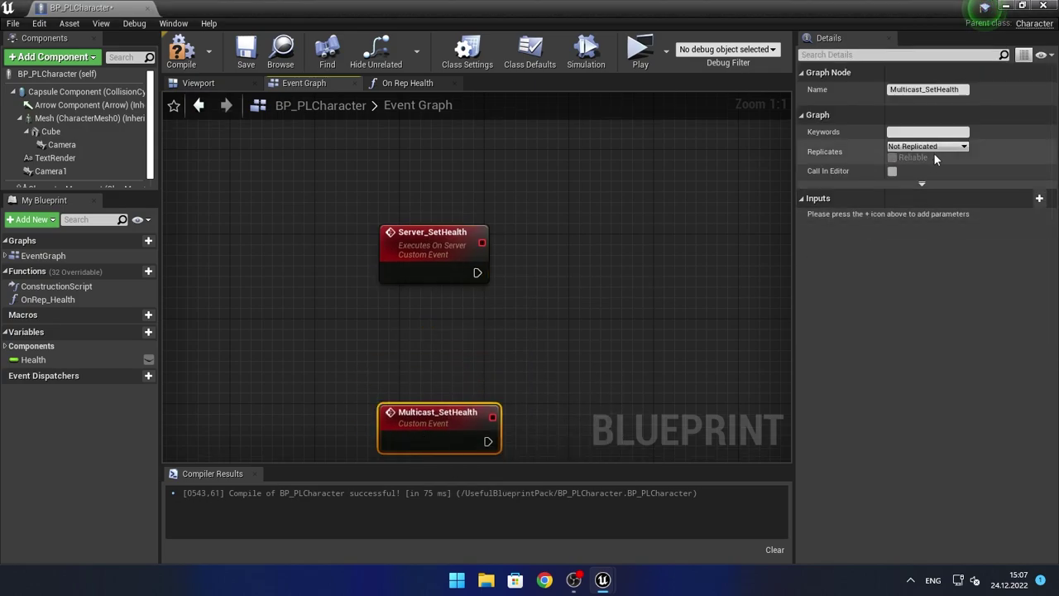
click(926, 146)
click(927, 170)
- Have Multicast_SetHealth set Health with notify from its Health input
right_drag(490, 460, 414, 369)
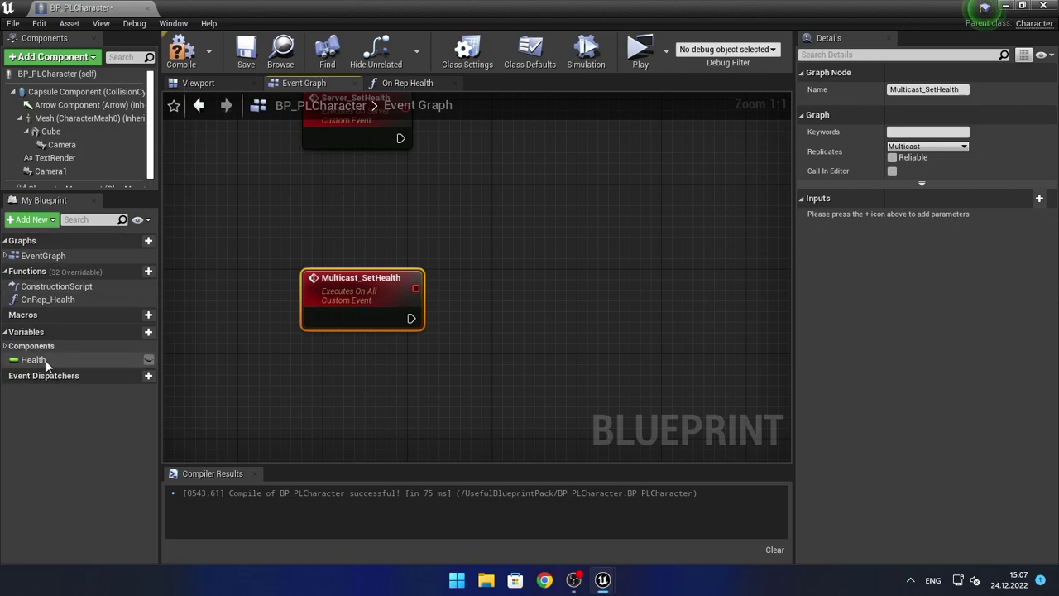
mouse_move(33, 359)
mouse_down()
mouse_move(522, 322)
mouse_move(481, 319)
mouse_up()
drag(494, 328, 431, 330)
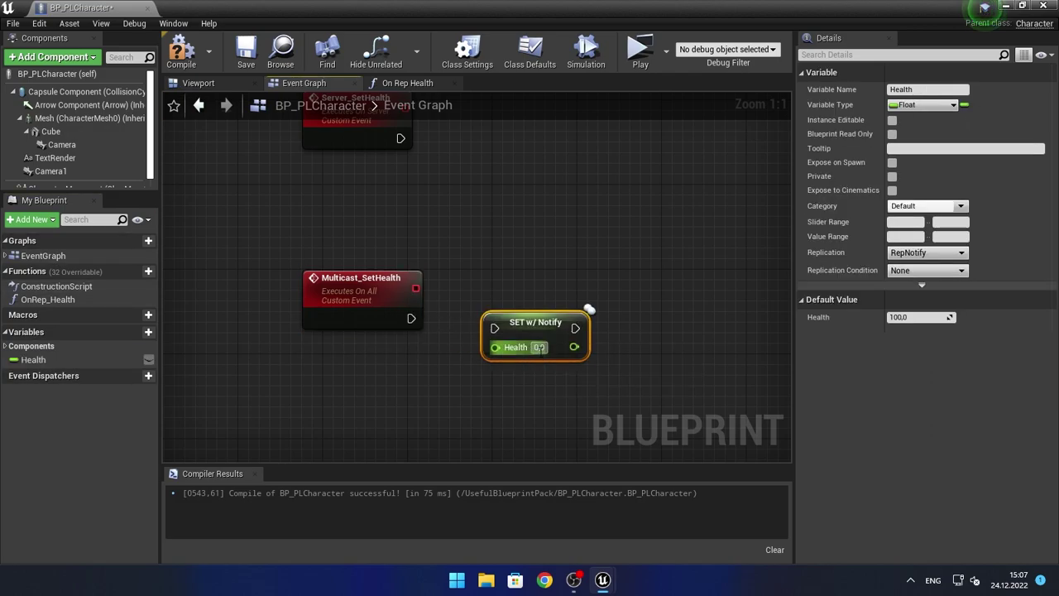
mouse_move(494, 347)
mouse_down()
mouse_move(356, 319)
mouse_move(473, 328)
mouse_up()
drag(536, 321, 521, 324)
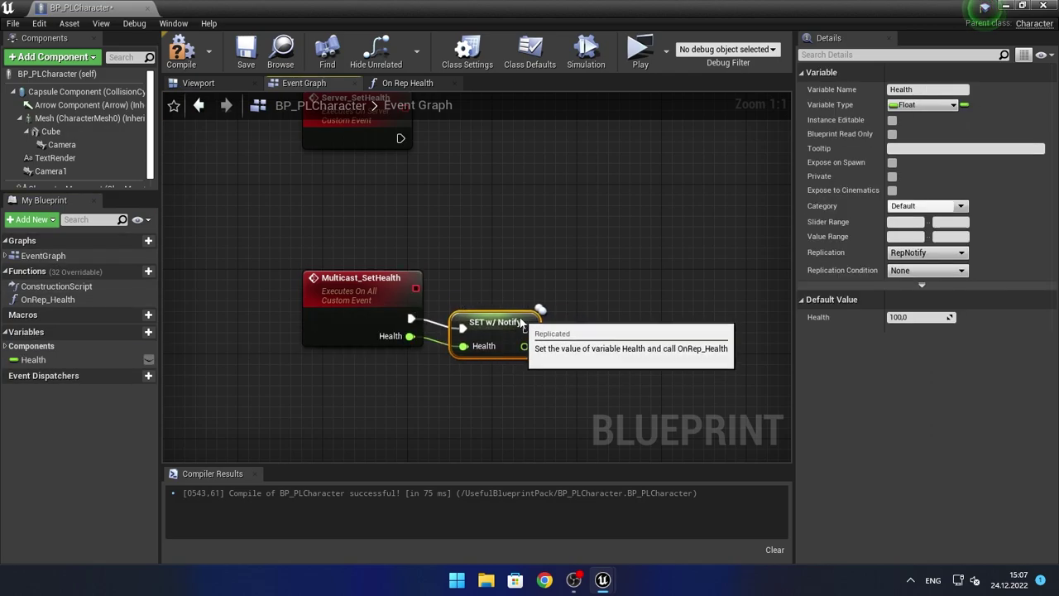
- Make Server_SetHealth call Multicast Set Health, passing its Health value
right_drag(521, 323, 548, 407)
mouse_move(33, 359)
alt+mouse_down()
mouse_move(489, 212)
mouse_move(389, 206)
alt+mouse_up()
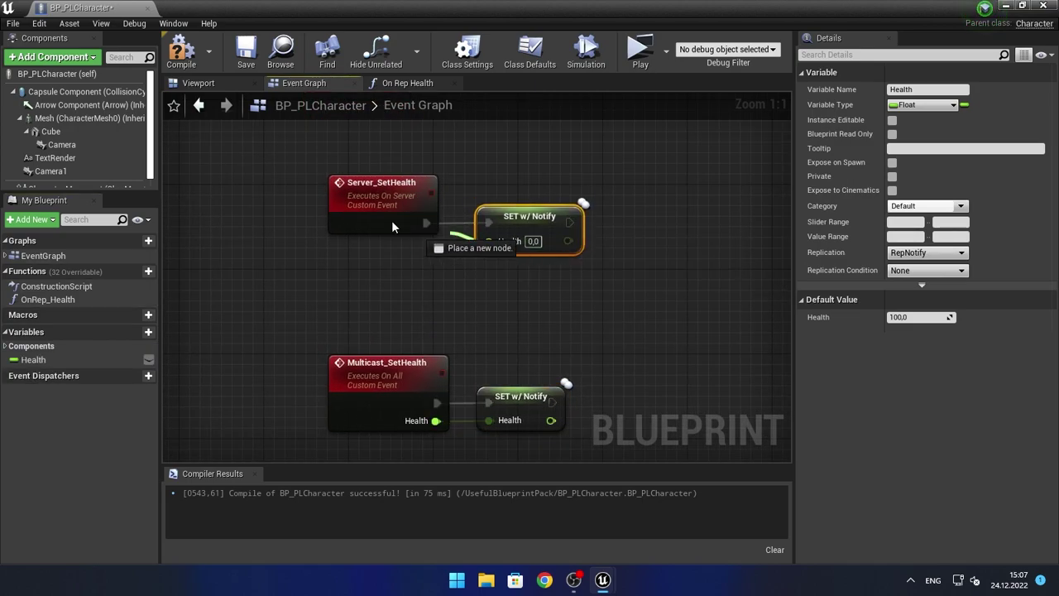
click(181, 54)
click(565, 248)
key(Delete)
drag(425, 240, 494, 239)
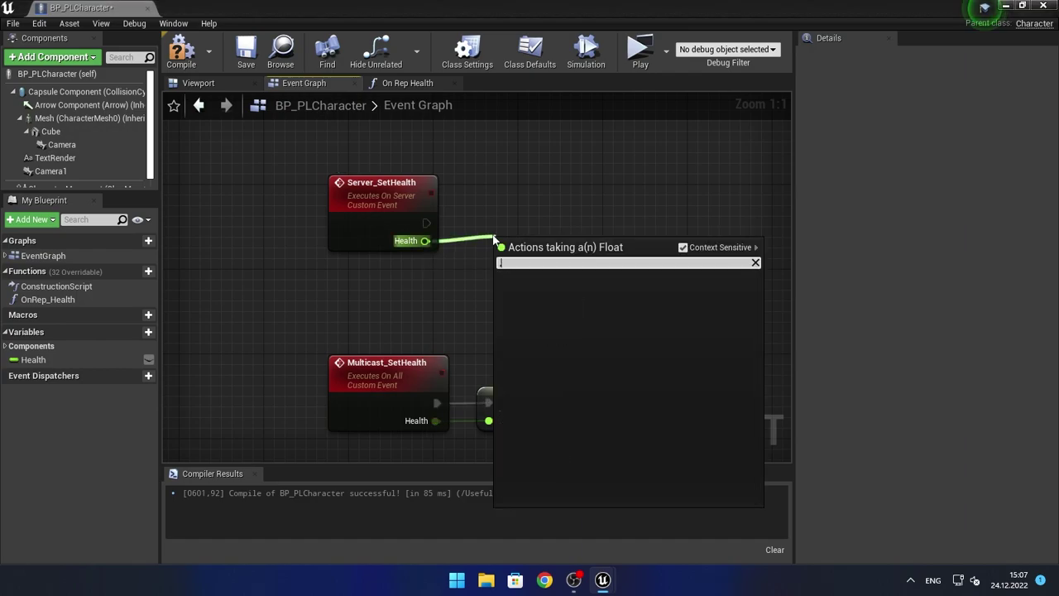
text(multicast)
key(Return)
drag(564, 287, 533, 223)
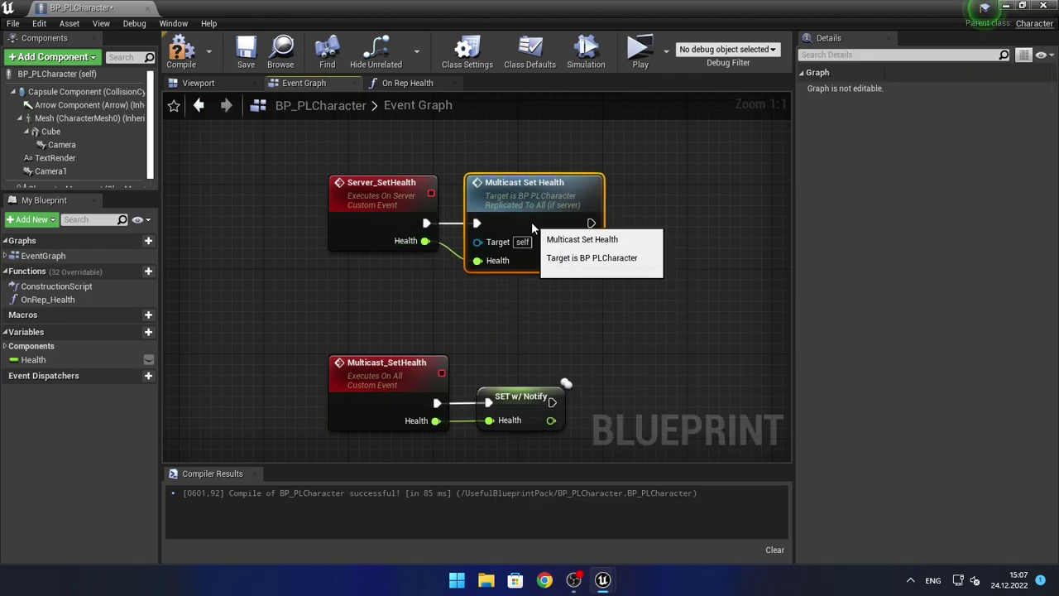
- Wrap the replication nodes in a comment titled "Set Health Replicated"
scroll(306, 250, down, 3)
drag(312, 177, 555, 389)
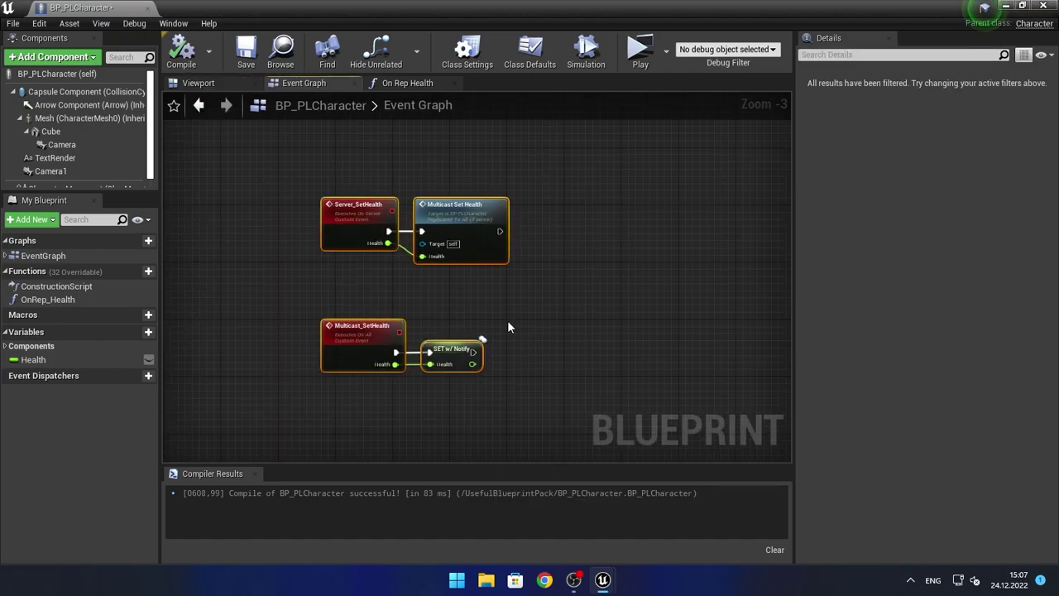
text(cS)
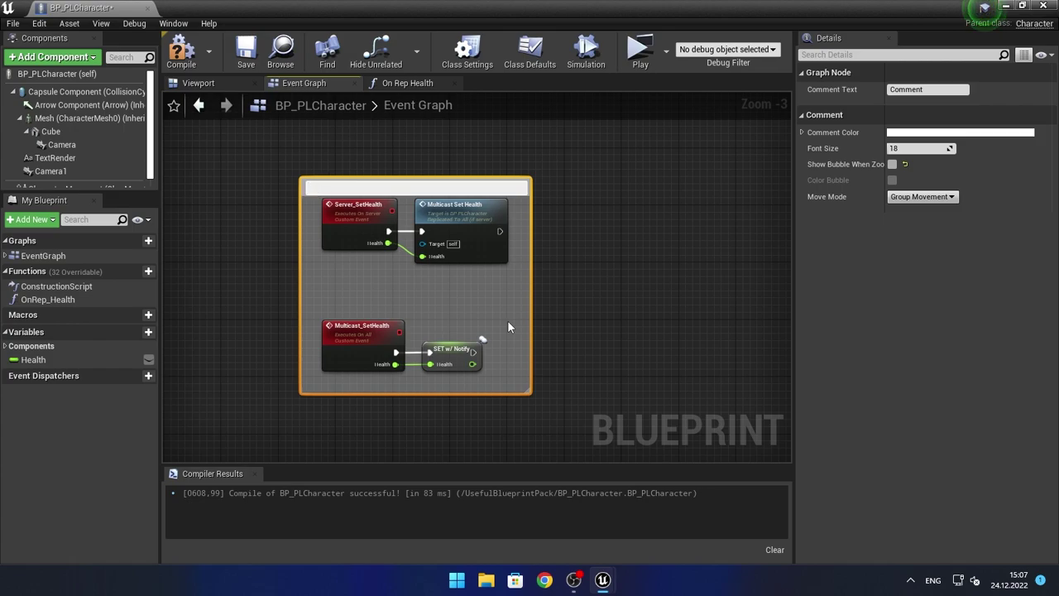
text(plica)
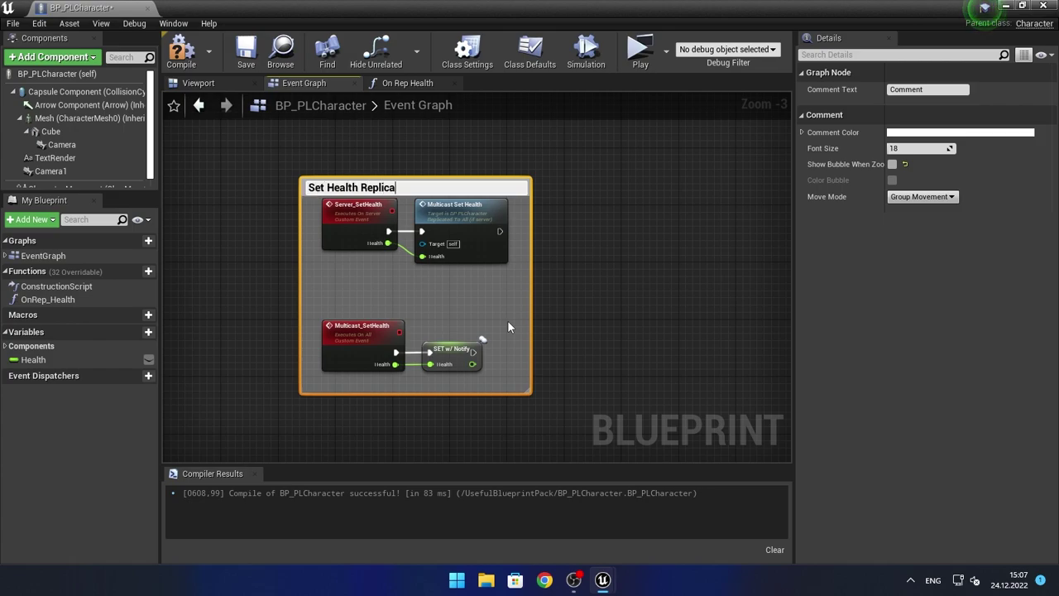
text(ted)
key(Return)
click(192, 82)
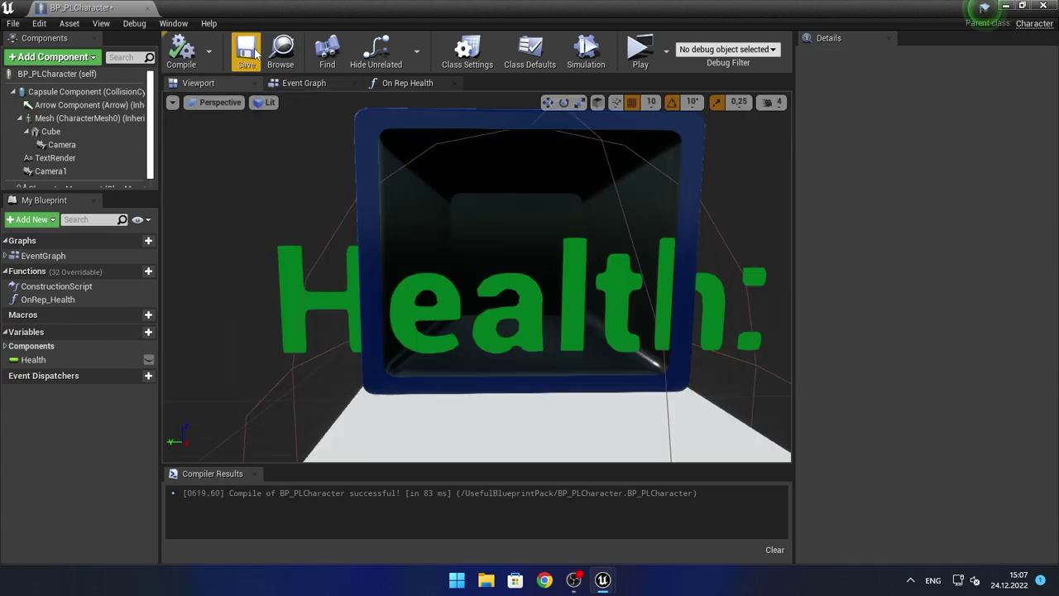
click(348, 83)
scroll(404, 170, down, 2)
scroll(404, 170, down, 2)
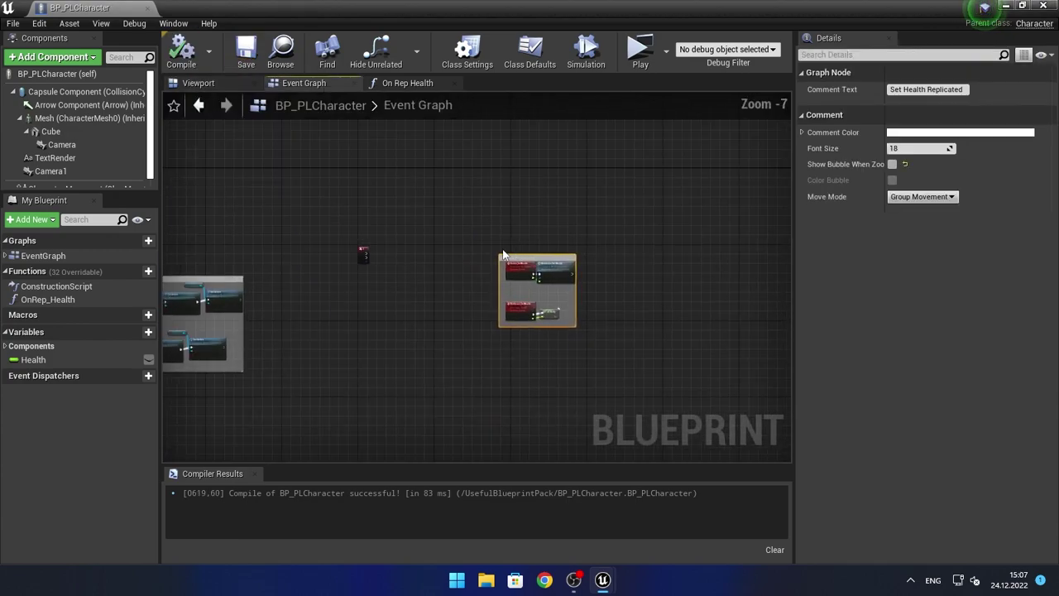
scroll(401, 221, up, 5)
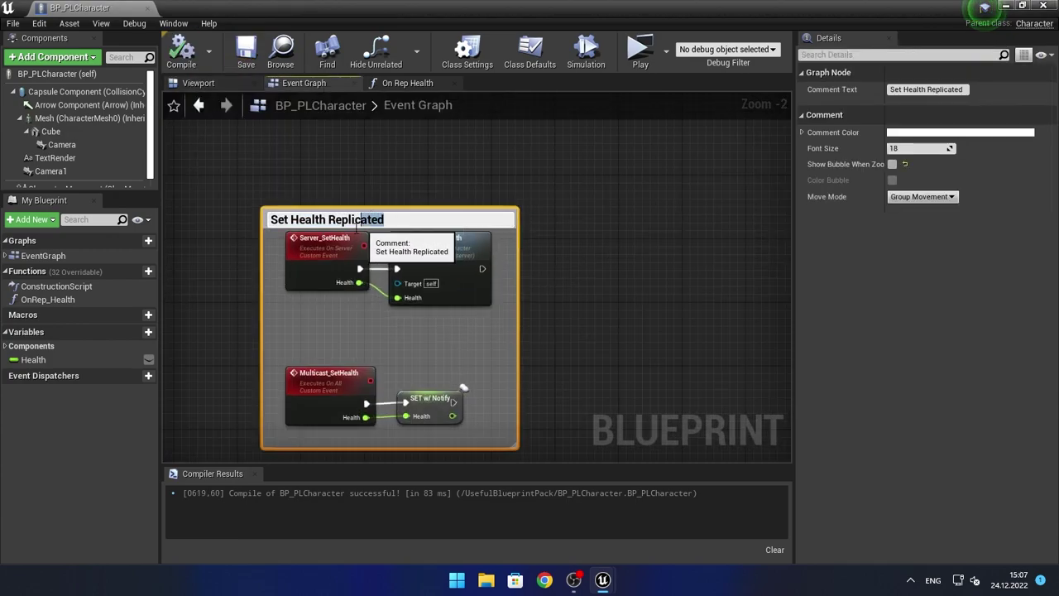
- Call Server Set Health from G Pressed, passing current Health through a subtraction node
text(PCEve)
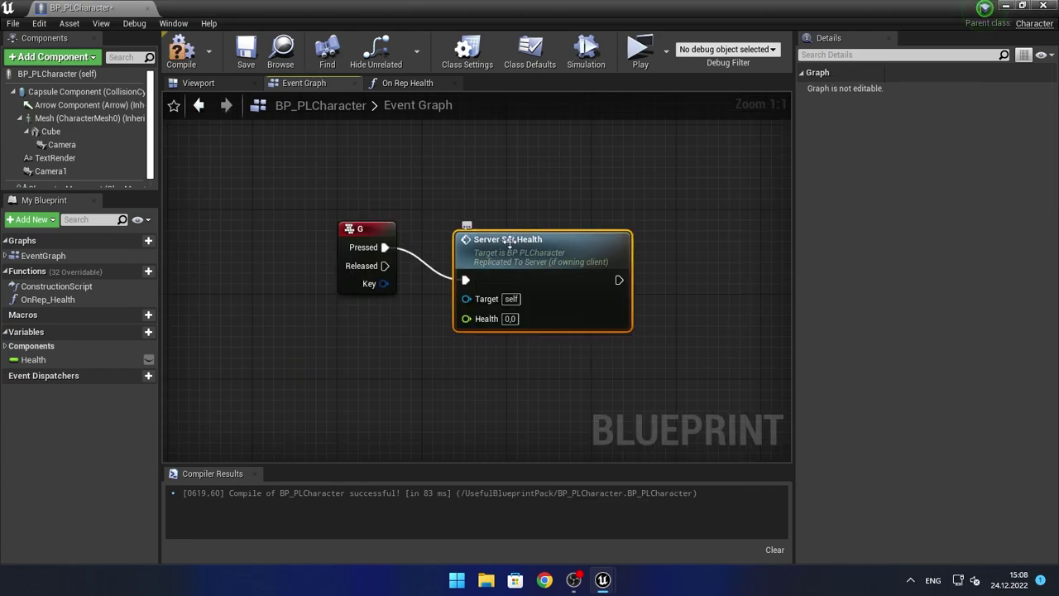
drag(508, 239, 588, 238)
mouse_move(550, 272)
mouse_down()
mouse_move(561, 283)
mouse_move(454, 335)
mouse_up()
text(-)
key(Return)
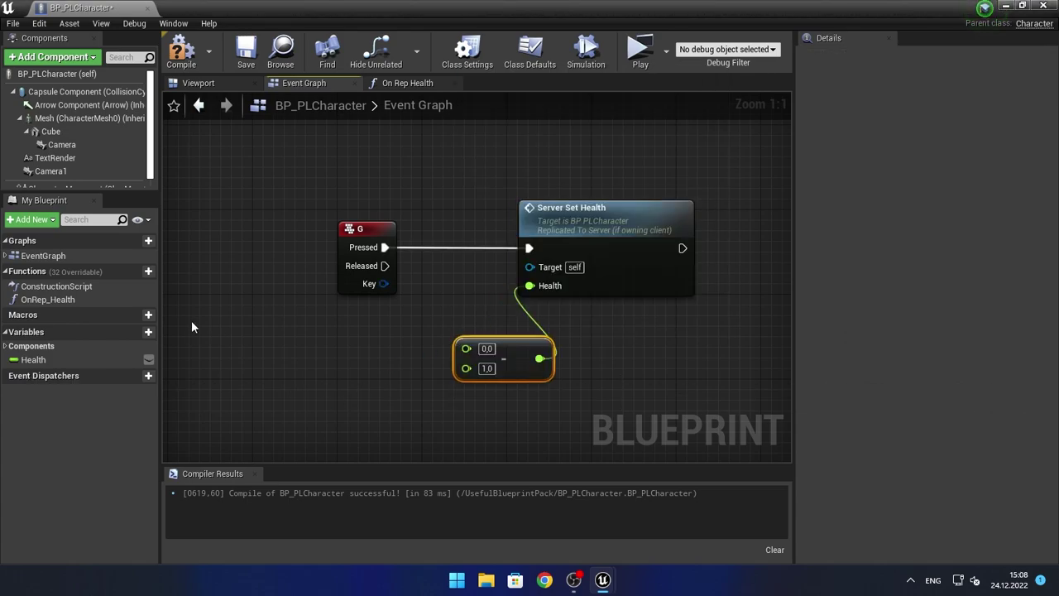
drag(74, 360, 342, 333)
drag(409, 336, 465, 346)
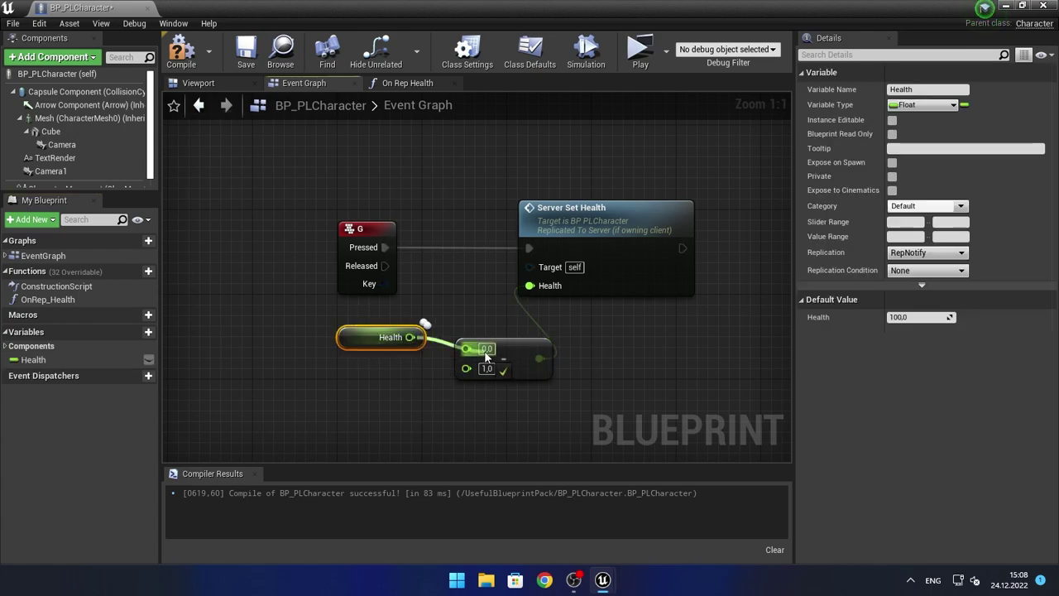
click(200, 58)
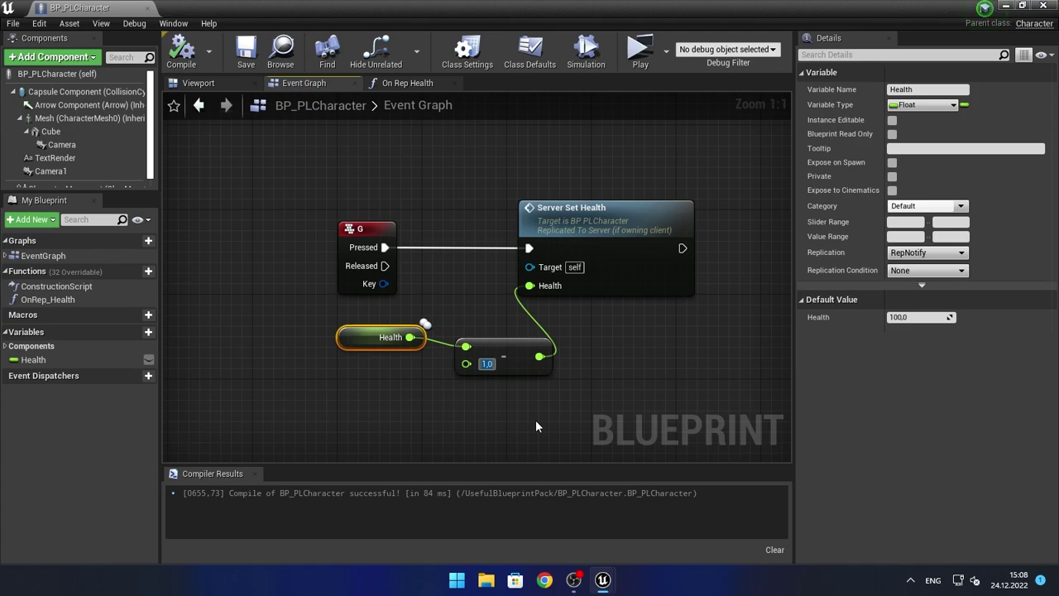
- Subtract 10.0 from Health and compile the blueprint
text(10)
key(Return)
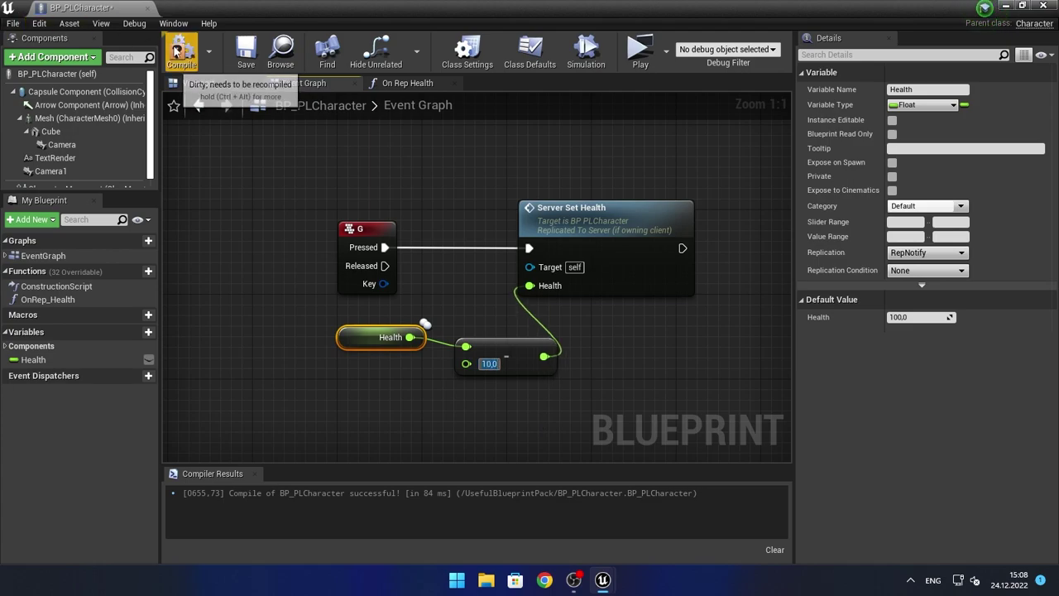
click(181, 51)
scroll(514, 327, down, 2)
right_drag(514, 327, 510, 272)
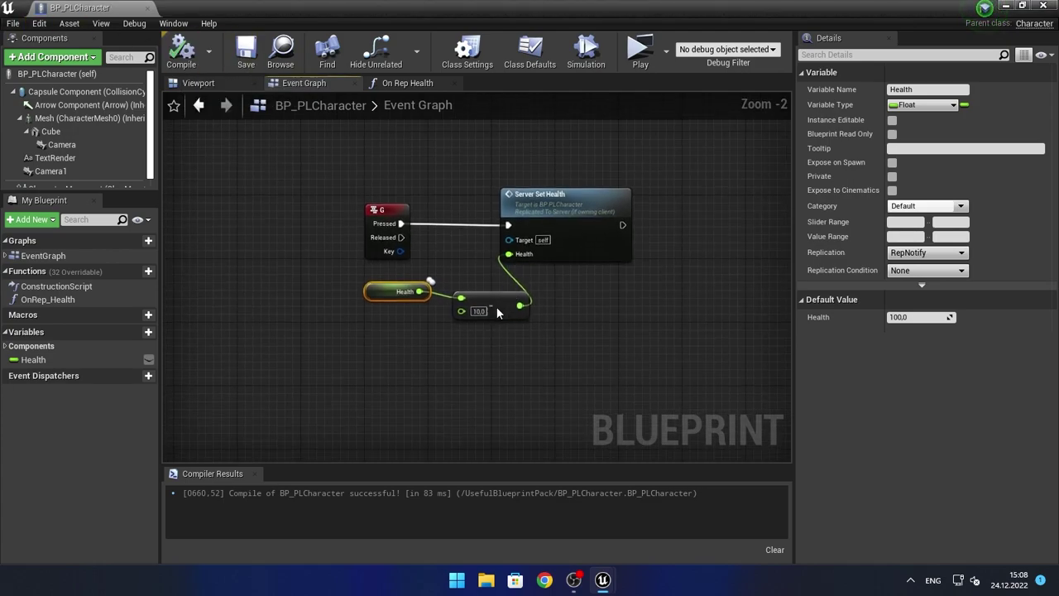
scroll(386, 251, down, 1)
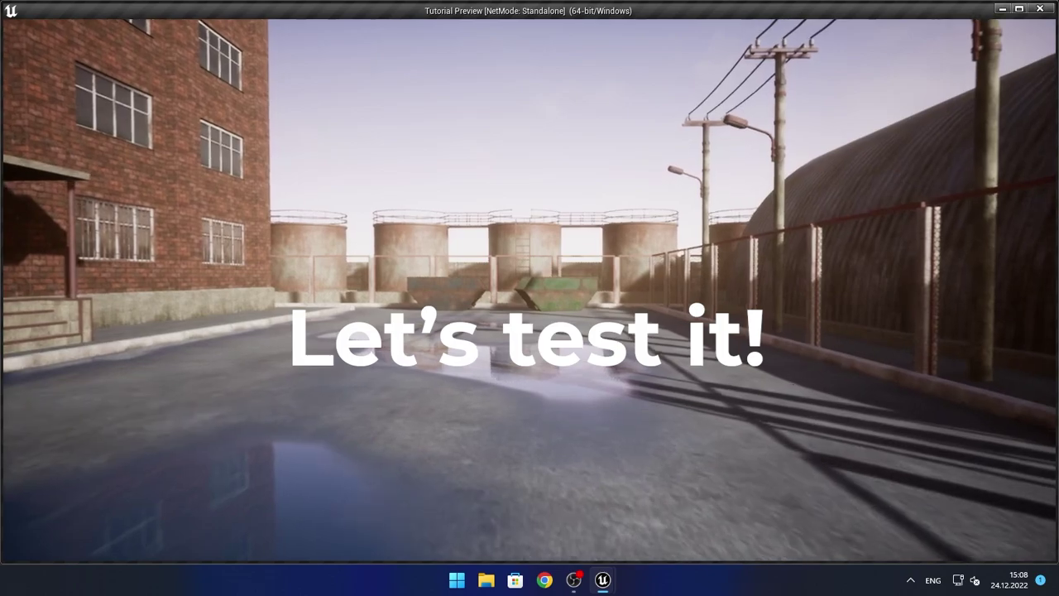
- Test in standalone play by lowering Health repeatedly, then stop the game
key(f)
key(f)
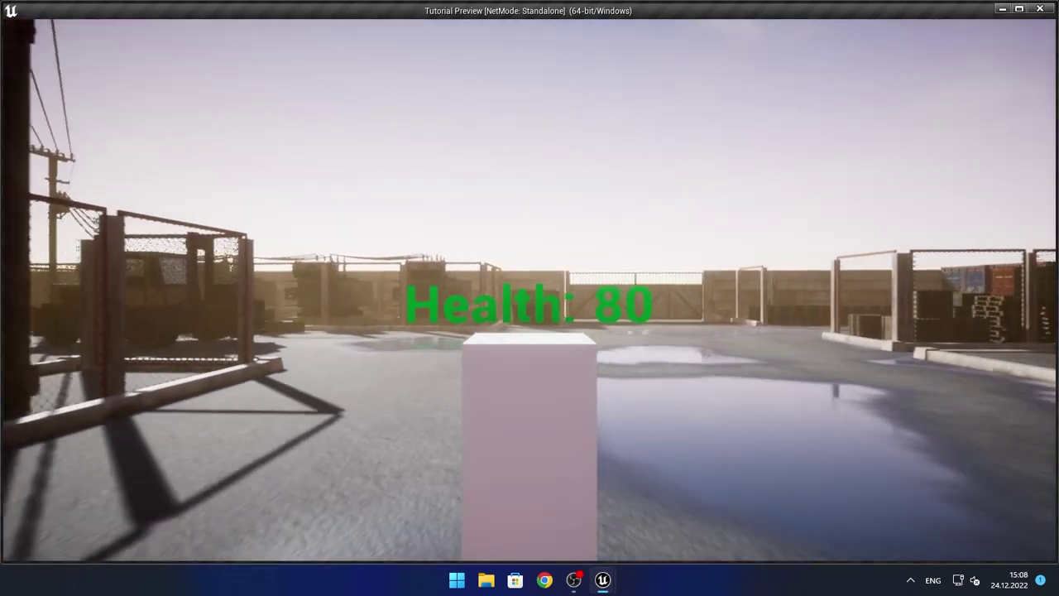
key(f)
key(f)
key(f)
key(f)
key(f)
key(f)
key(f)
key(f)
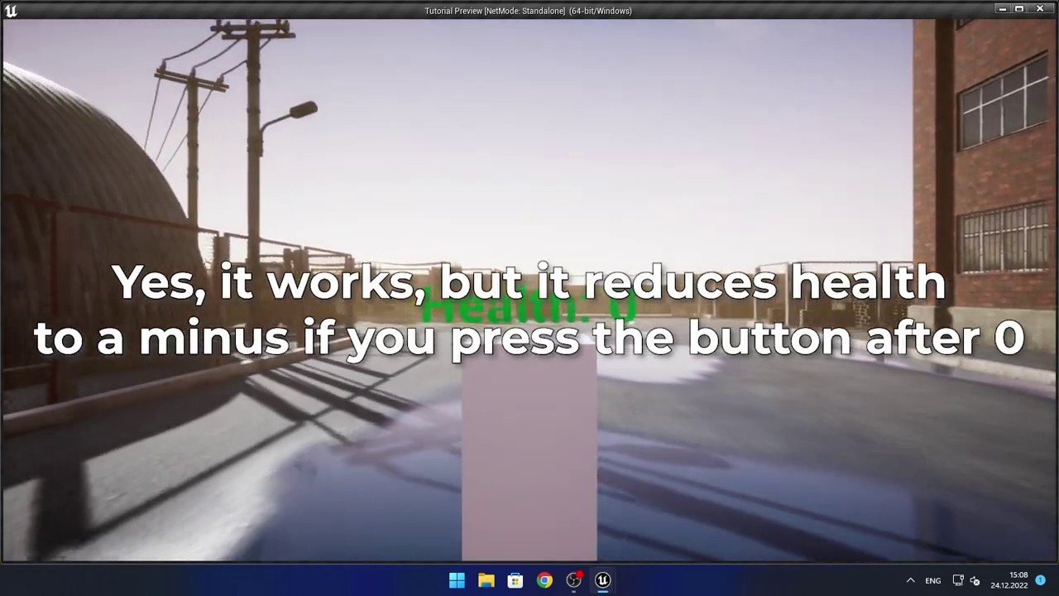
key(f)
key(f)
key(f)
key(f)
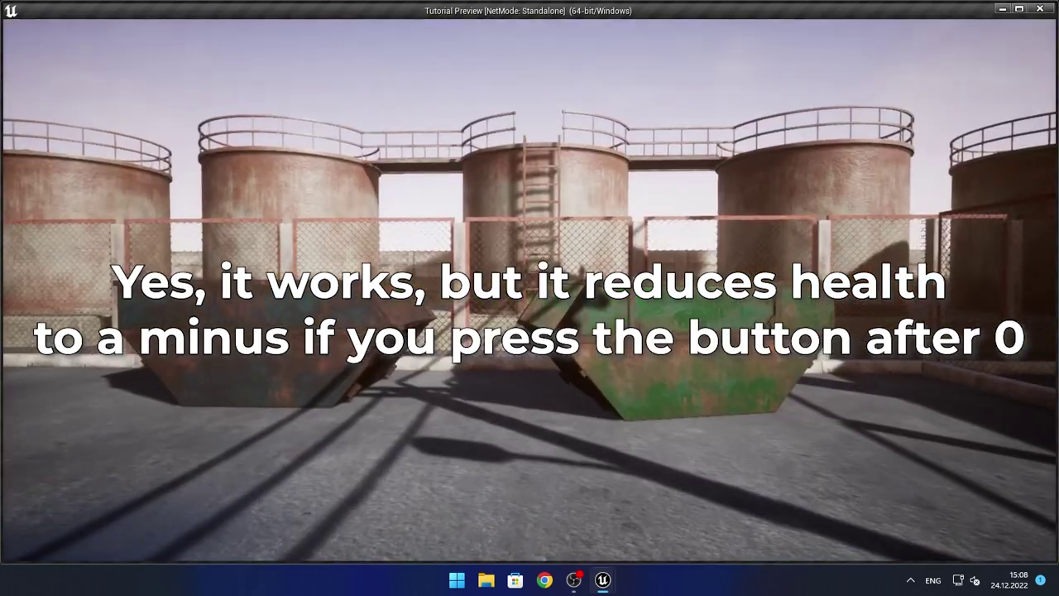
key(Escape)
key(ctrl+s)
right_drag(280, 190, 342, 227)
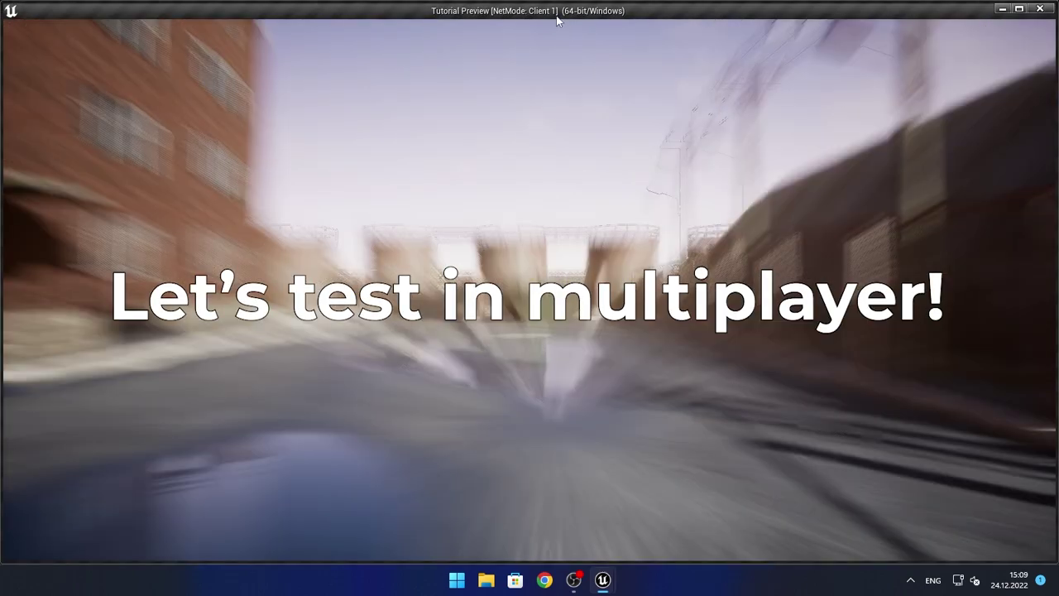
- Run two clients side by side and lower Health repeatedly until it reaches -120
key(super+Right)
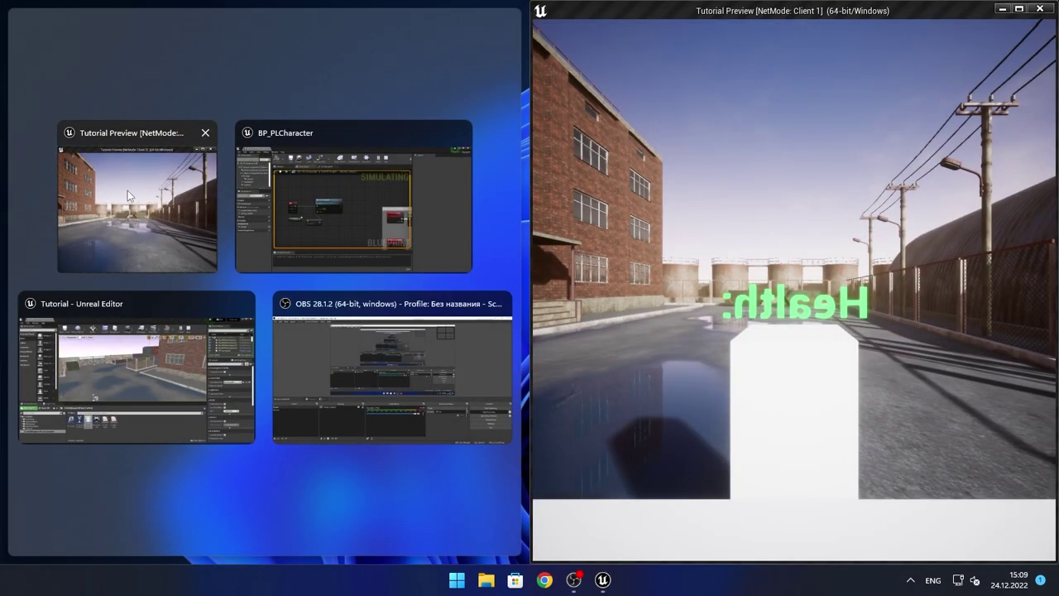
click(138, 205)
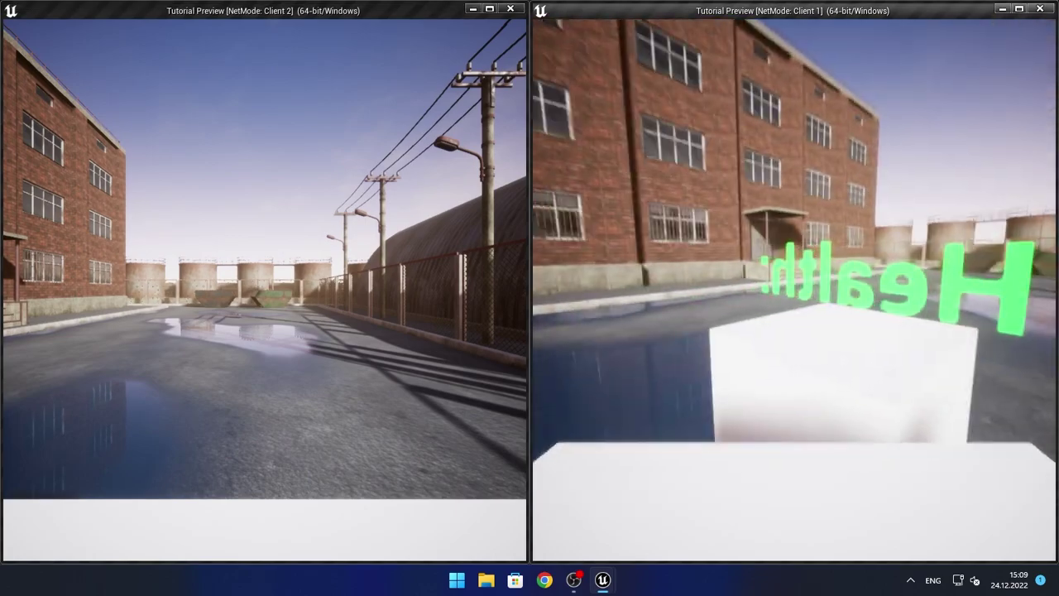
key(w)
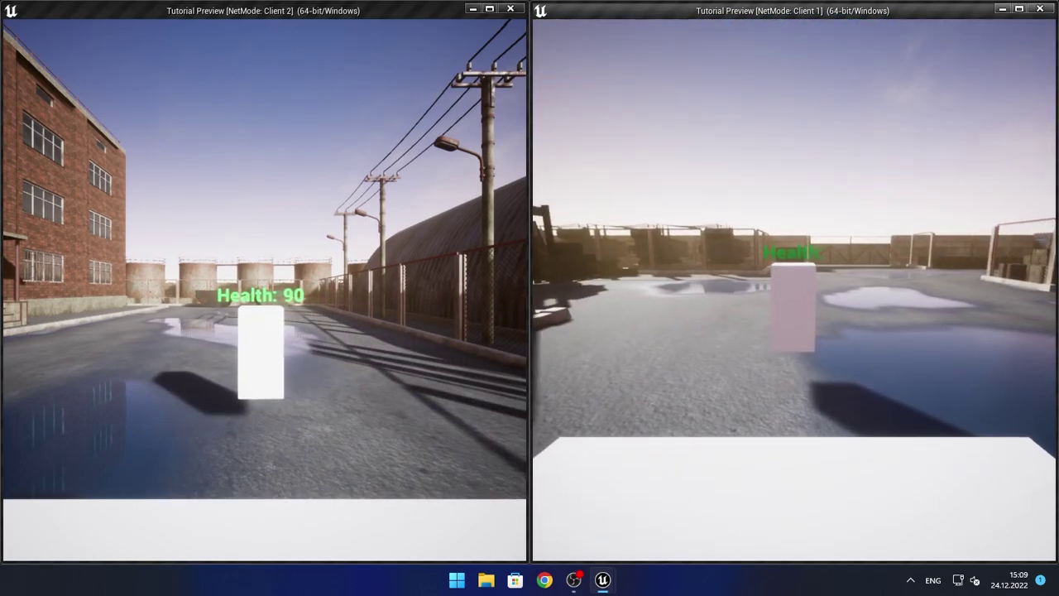
key(e)
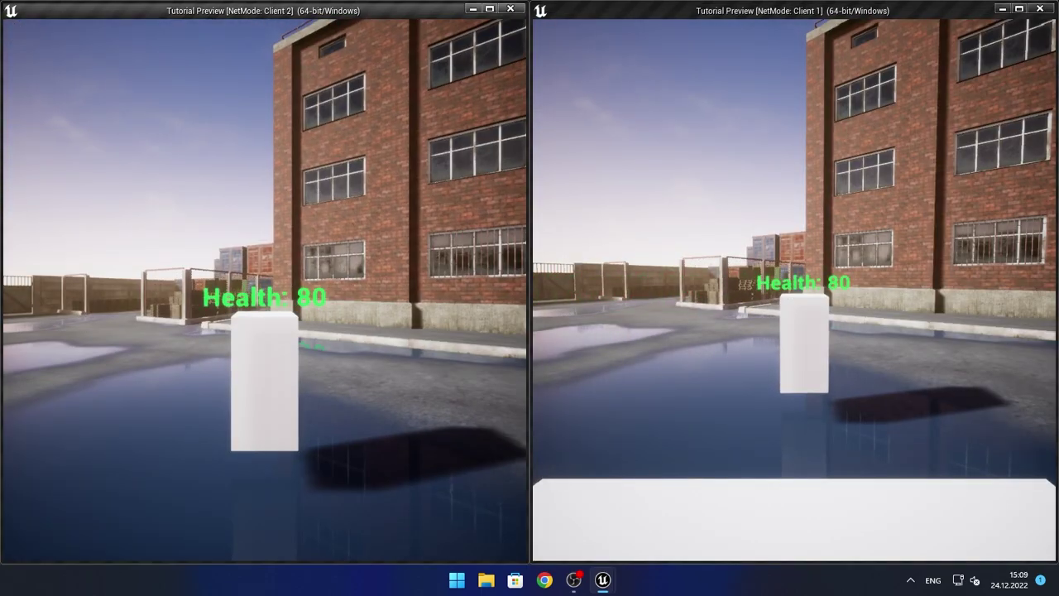
key(e)
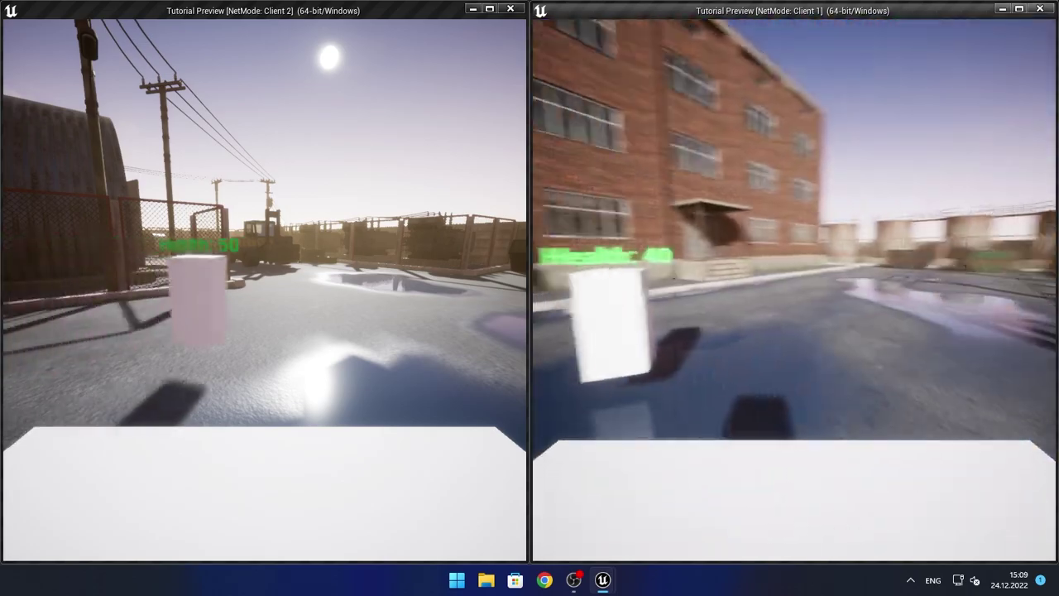
key(e)
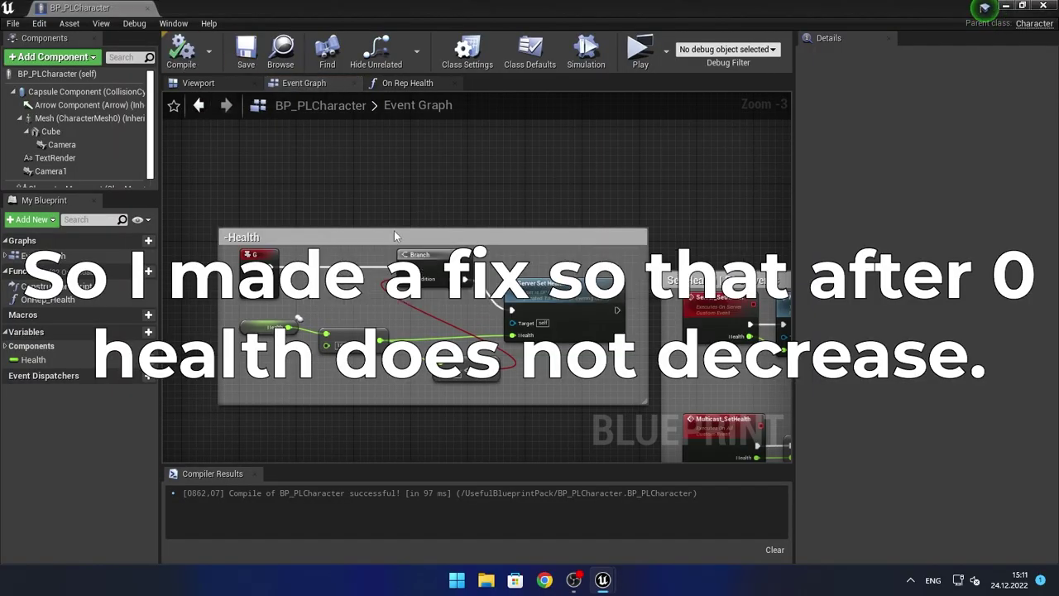
- Zoom in on the -Health comment showing the below-0 check before Server Set Health
scroll(435, 330, up, 1)
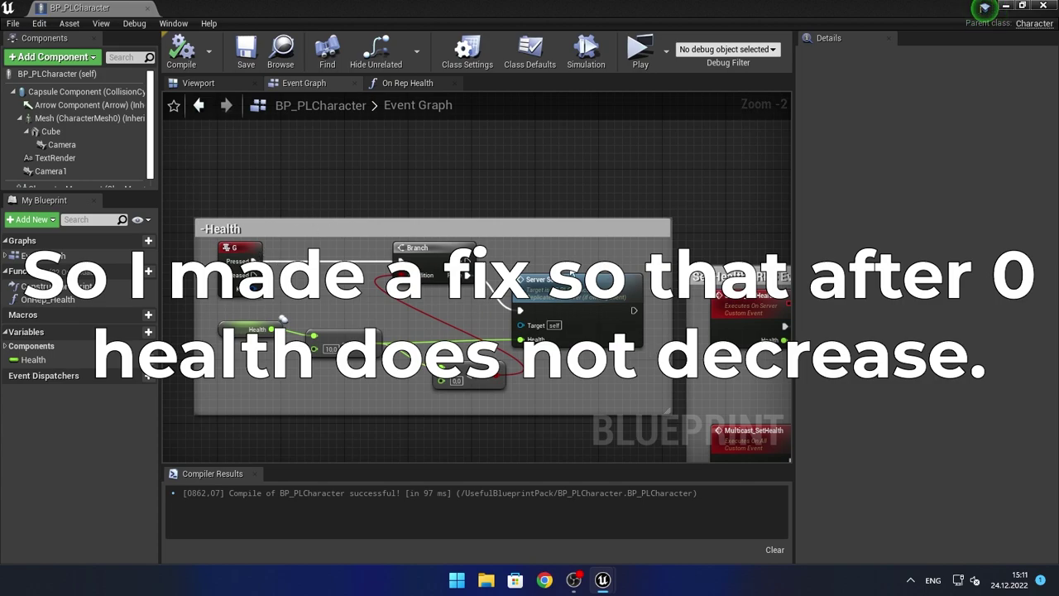
scroll(273, 355, up, 2)
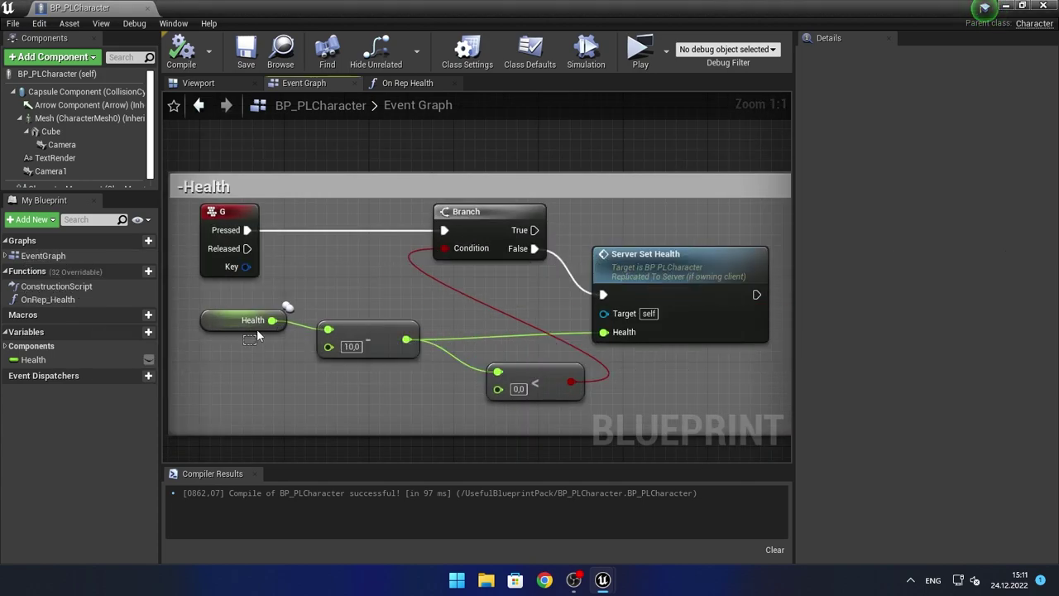
click(415, 385)
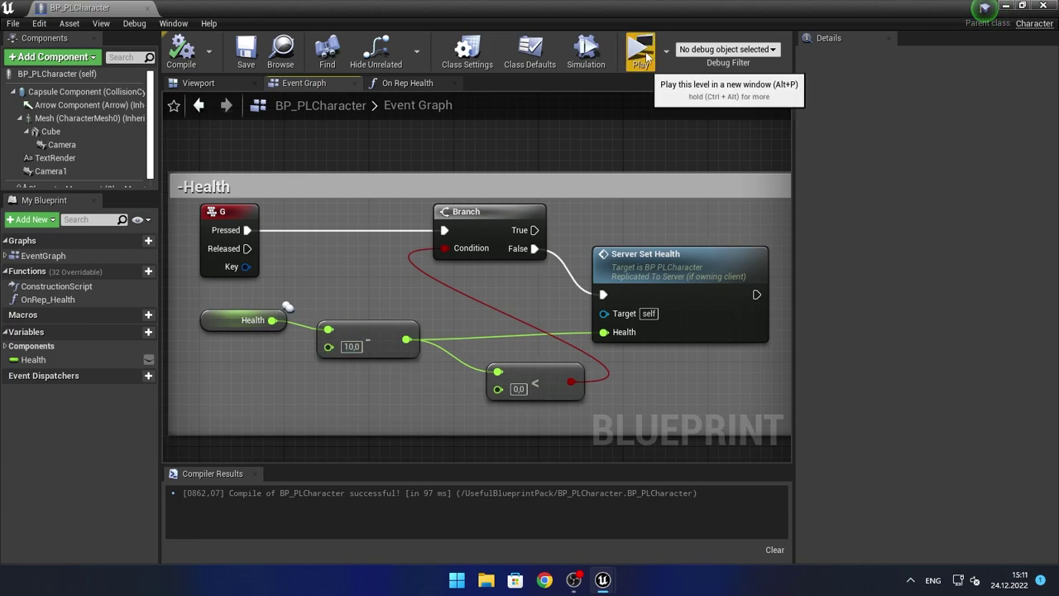
- Run a two-client multiplayer test and confirm Health stops at 0 while moving around
click(637, 73)
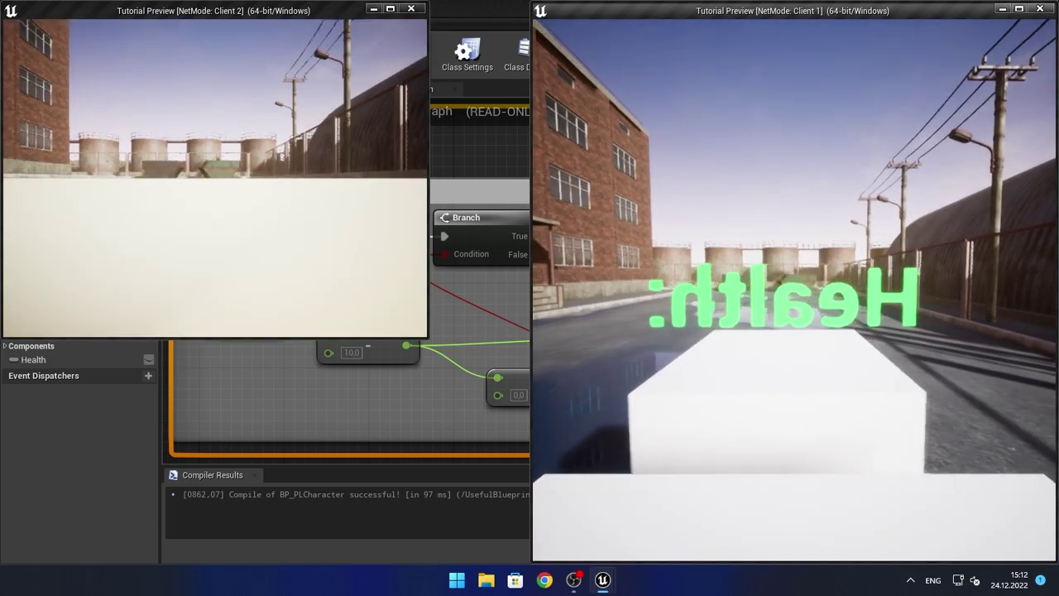
key(w)
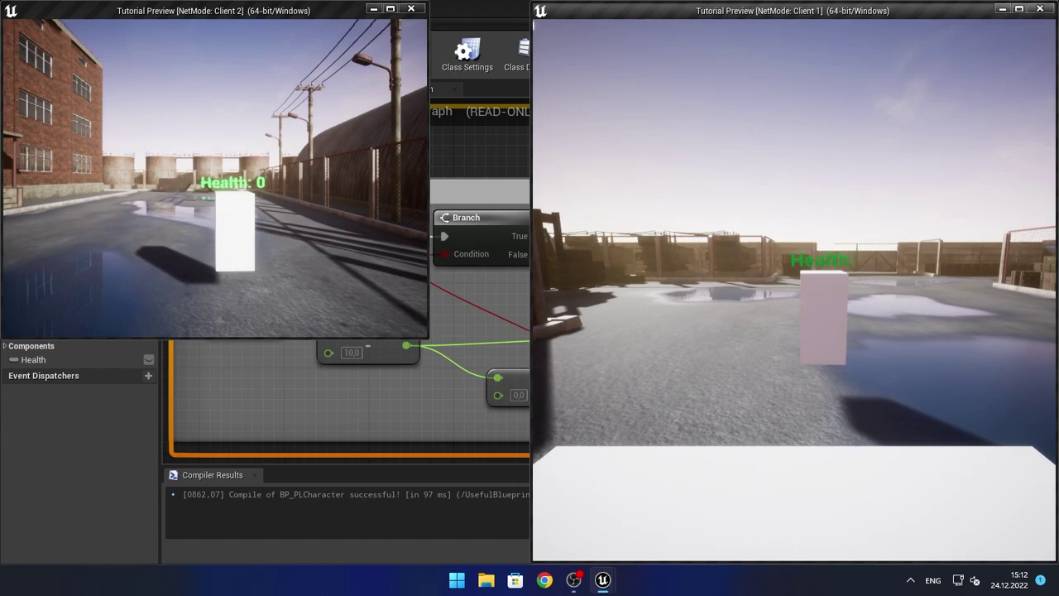
key(w)
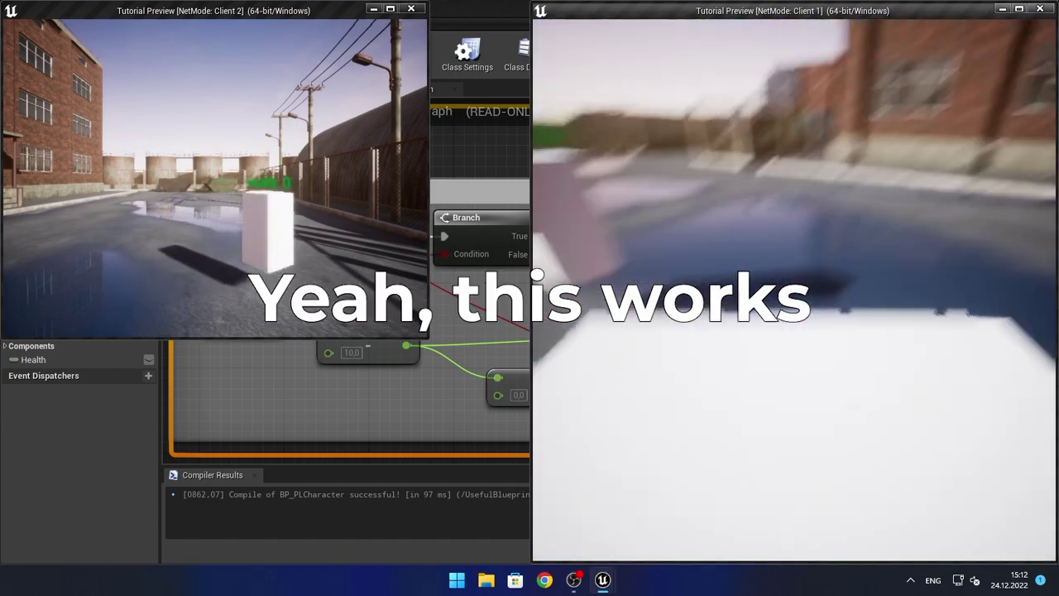
key(w)
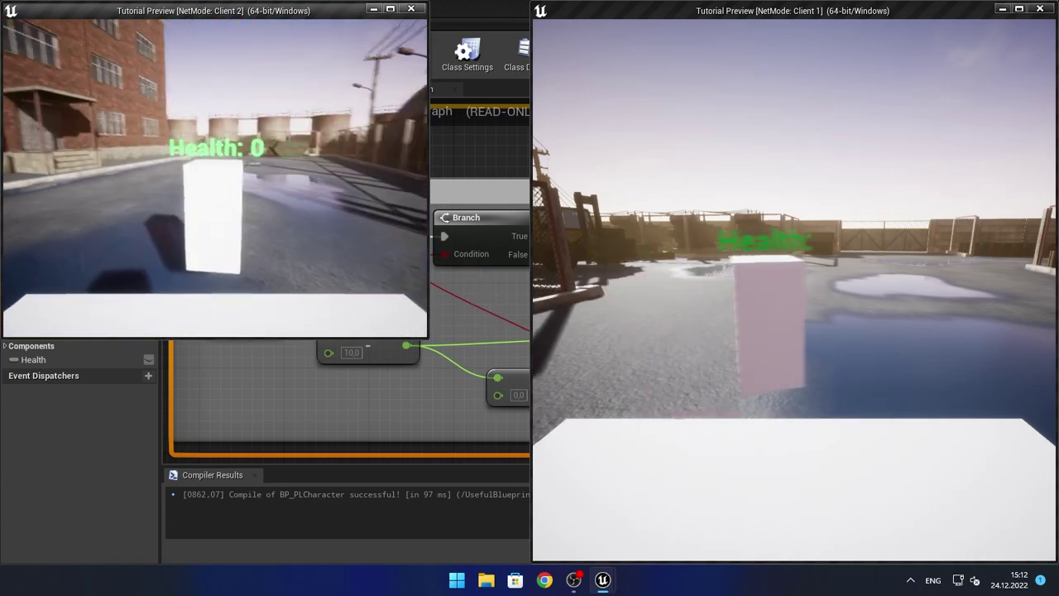
- Back in the Blueprint graph, move the -Health comment group up-left and box-select the health nodes
click(464, 218)
scroll(464, 219, down, 2)
scroll(464, 219, down, 2)
drag(711, 248, 510, 216)
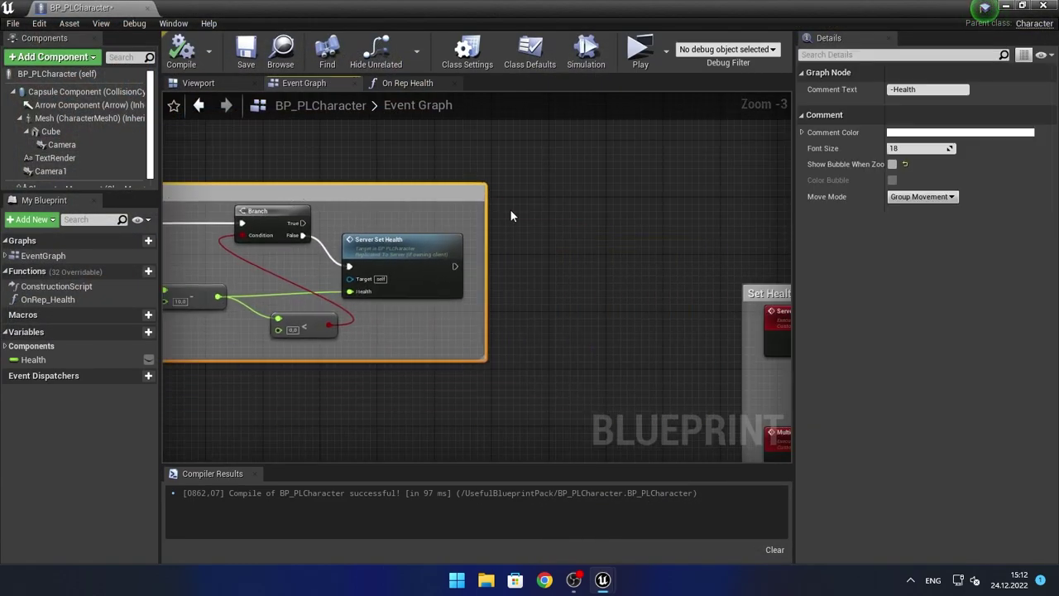
scroll(286, 269, up, 2)
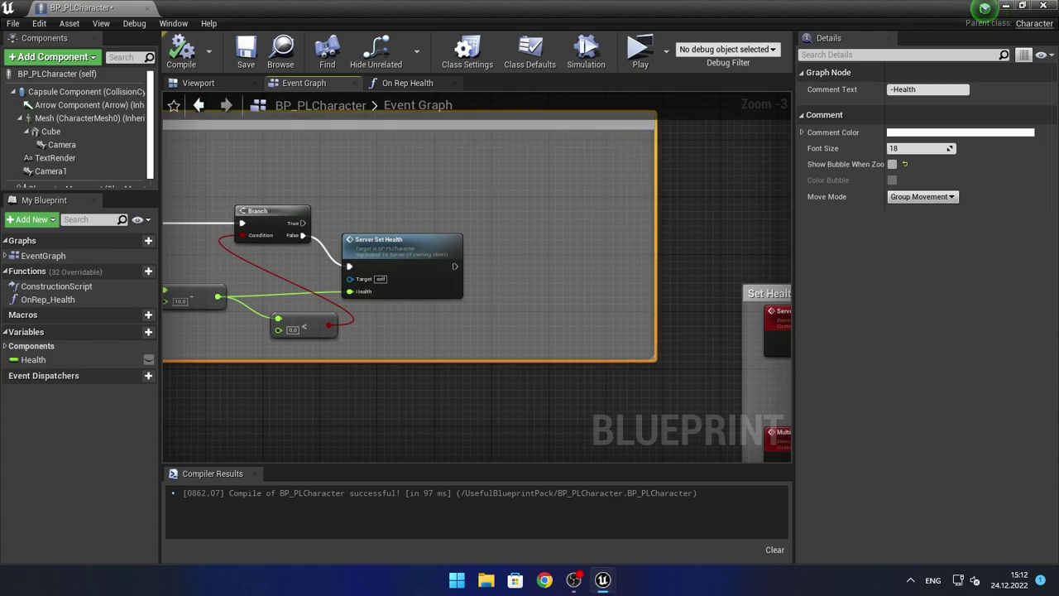
scroll(286, 270, down, 2)
drag(182, 165, 513, 373)
- Reposition the copied Branch, Print String and Server Set Health nodes beside the K key event
drag(248, 240, 463, 219)
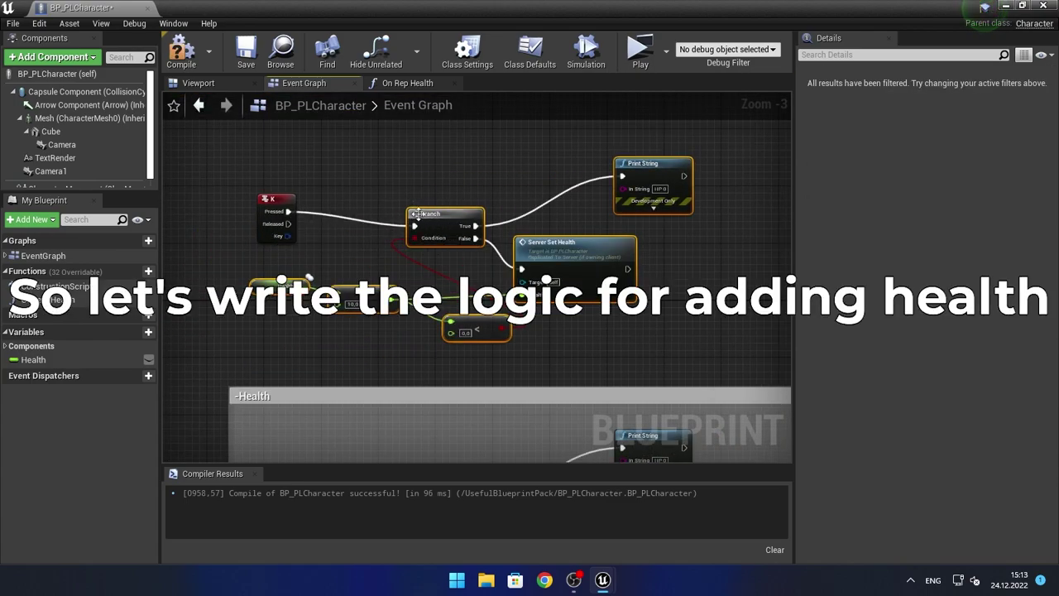
drag(418, 213, 362, 199)
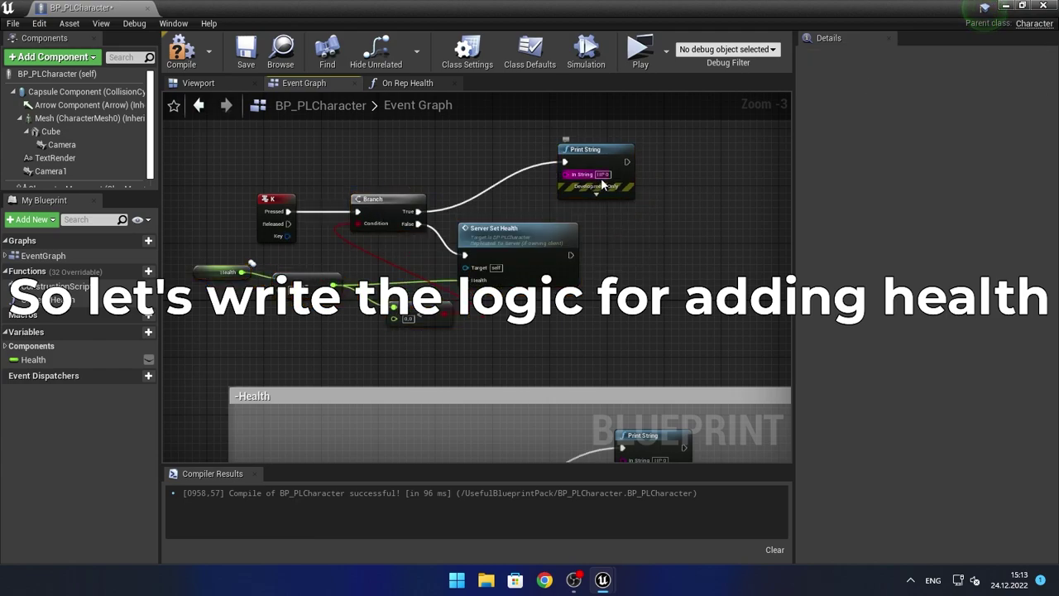
scroll(602, 183, up, 3)
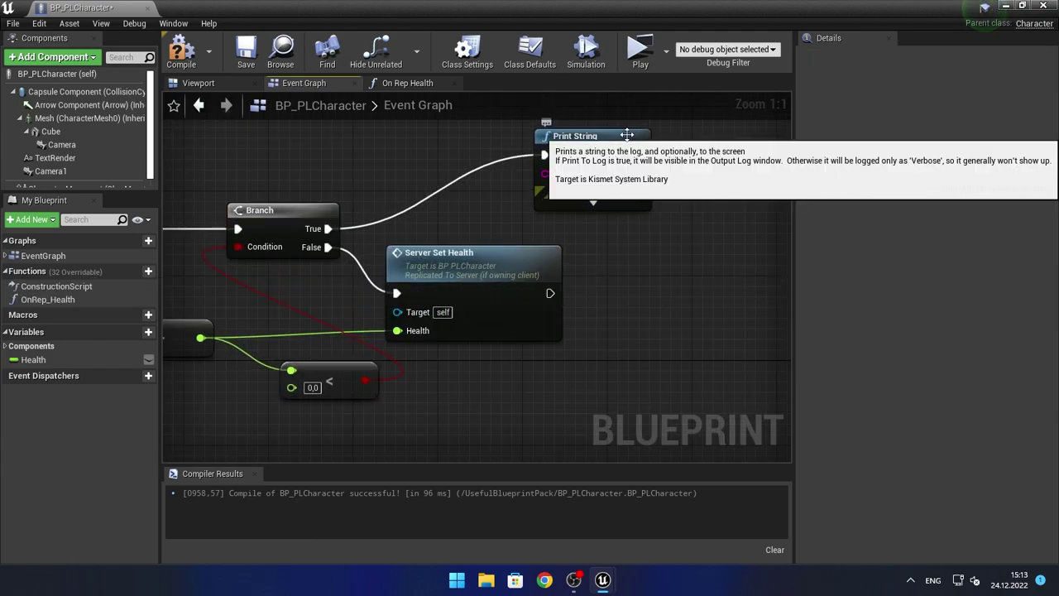
right_drag(337, 381, 572, 355)
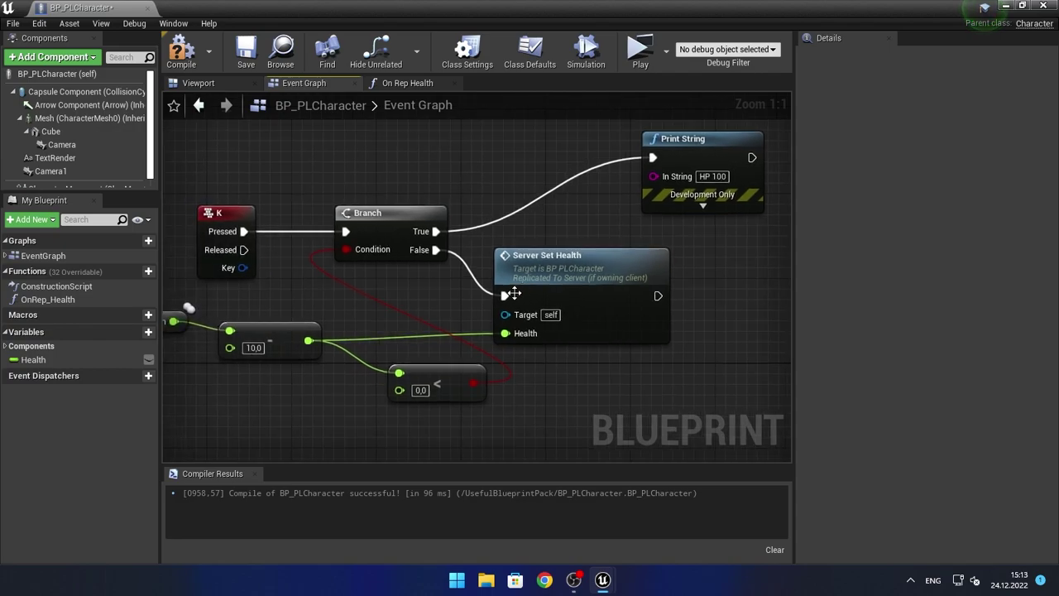
- Replace the subtract node with a float + float Add that adds 10 to Health
click(571, 358)
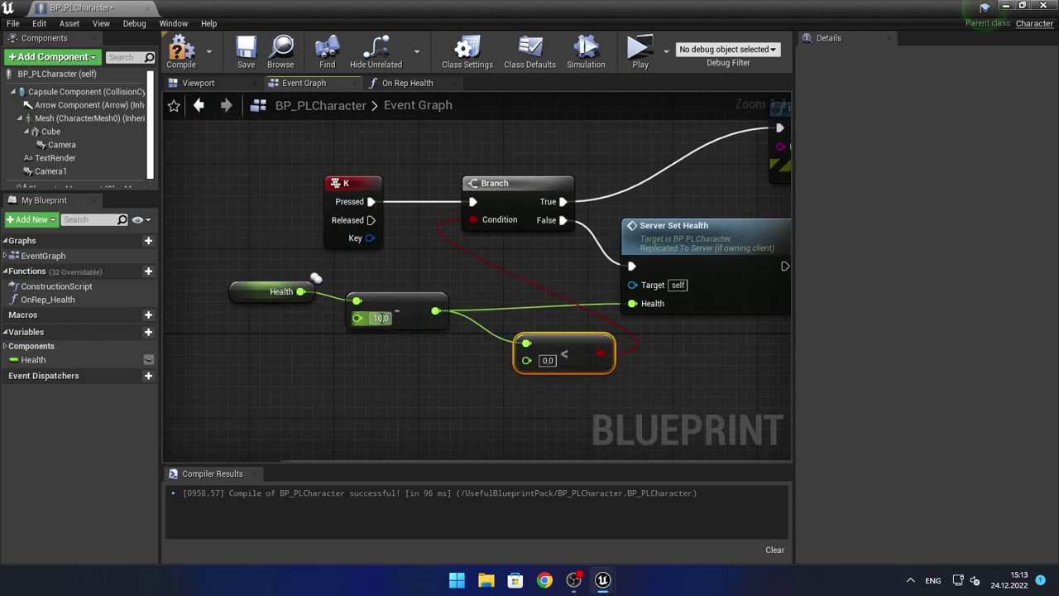
click(390, 307)
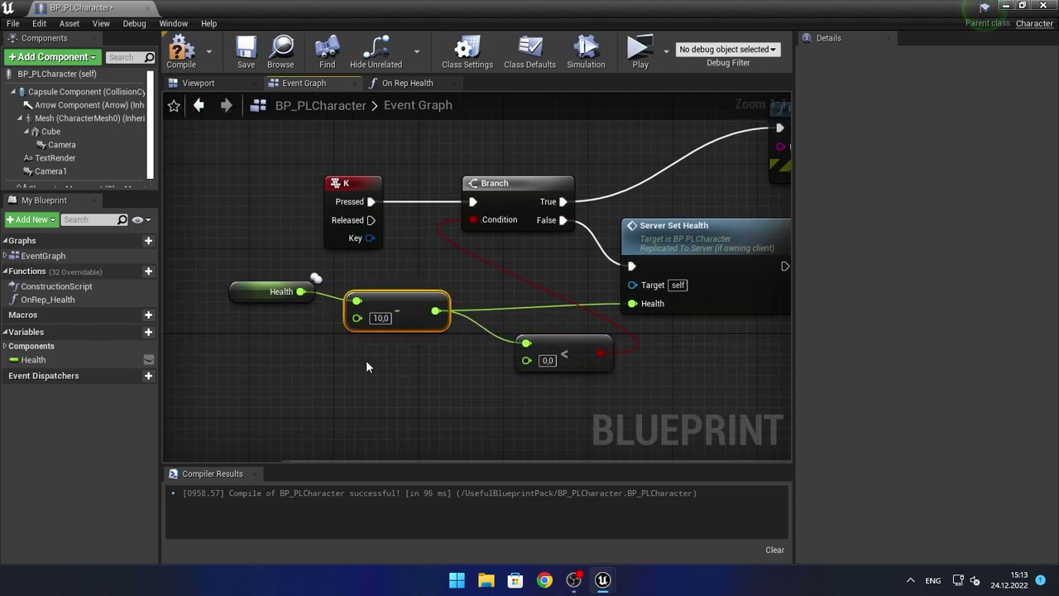
key(Delete)
drag(300, 292, 413, 310)
text(+)
key(Return)
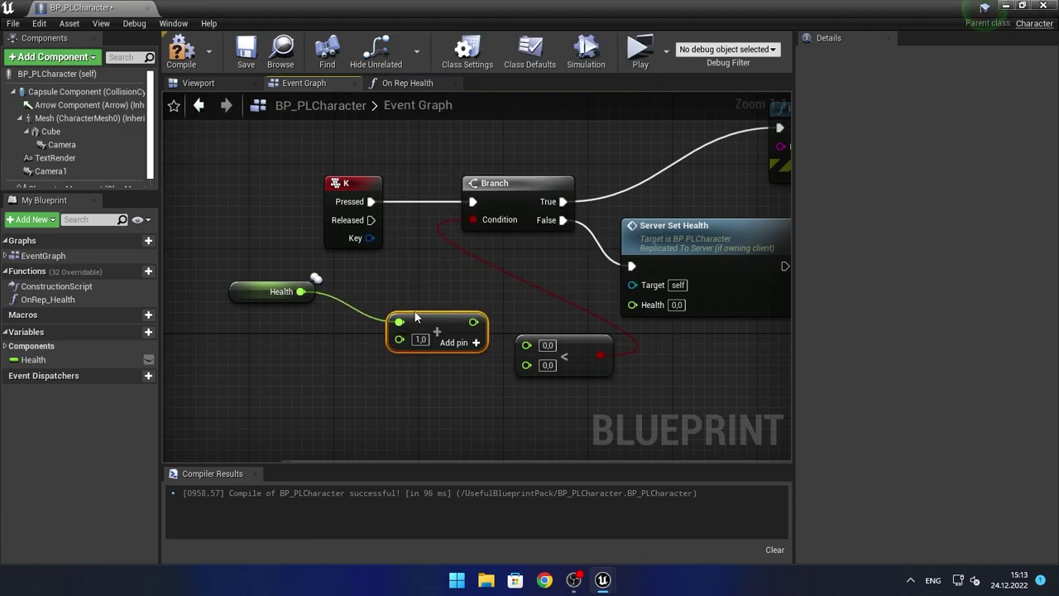
text(10)
key(Return)
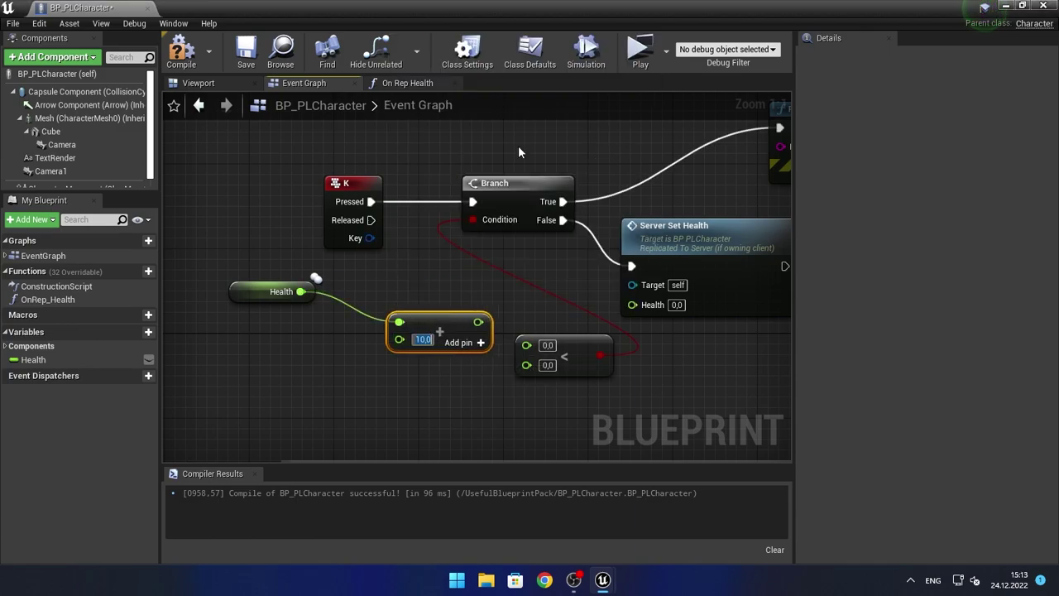
drag(478, 322, 555, 355)
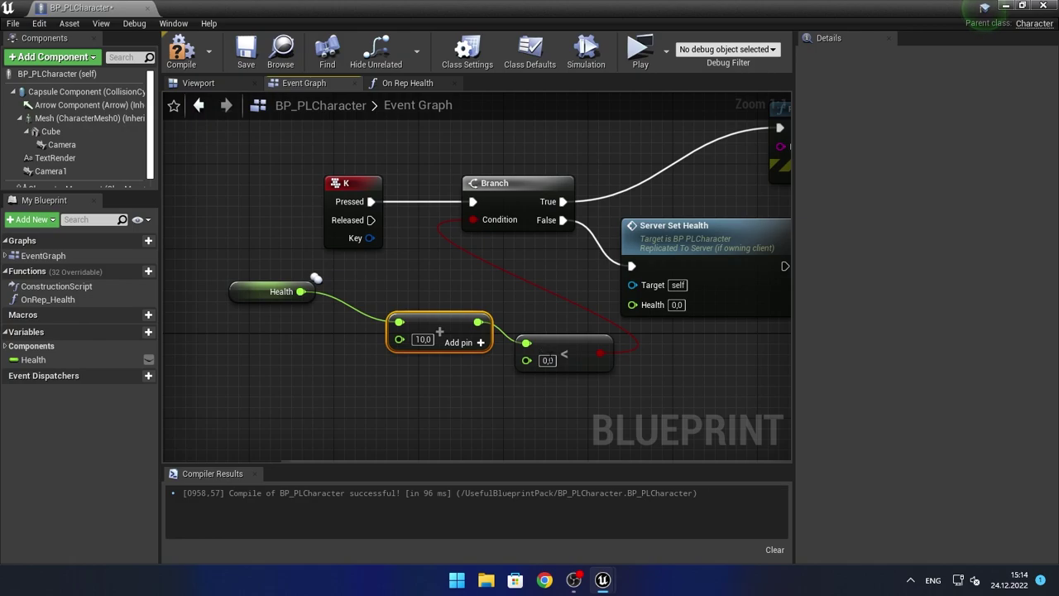
- Swap the Less node for a >= comparison on the sum against 100
key(Delete)
drag(479, 322, 576, 340)
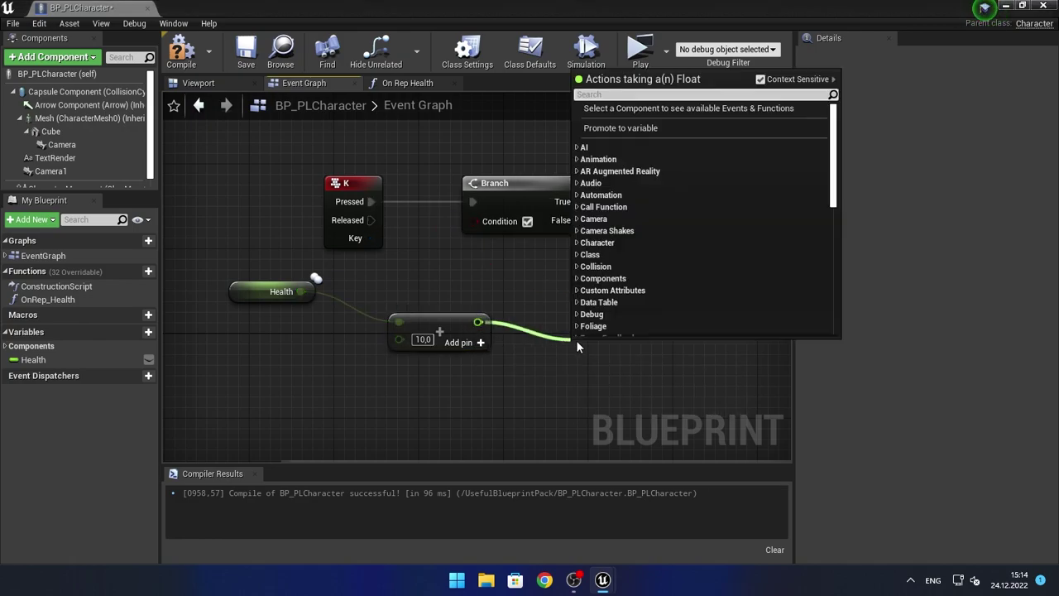
text(>)
key(Return)
key(Delete)
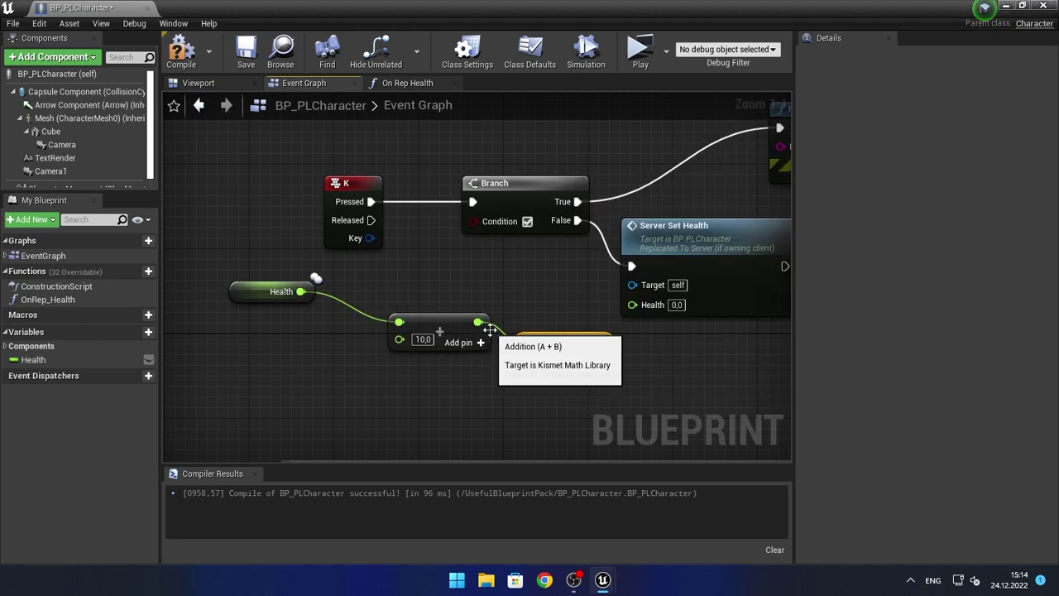
drag(478, 321, 543, 345)
text(>=)
key(Return)
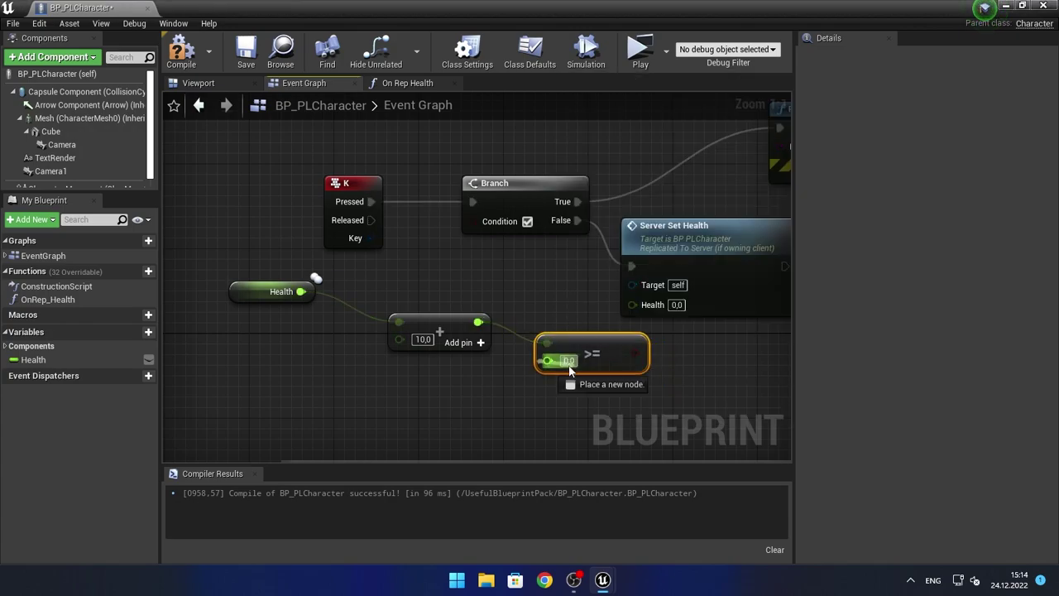
text(10)
- Wire the comparison into the Branch Condition and the sum into Server Set Health's Health
right_drag(643, 355, 615, 373)
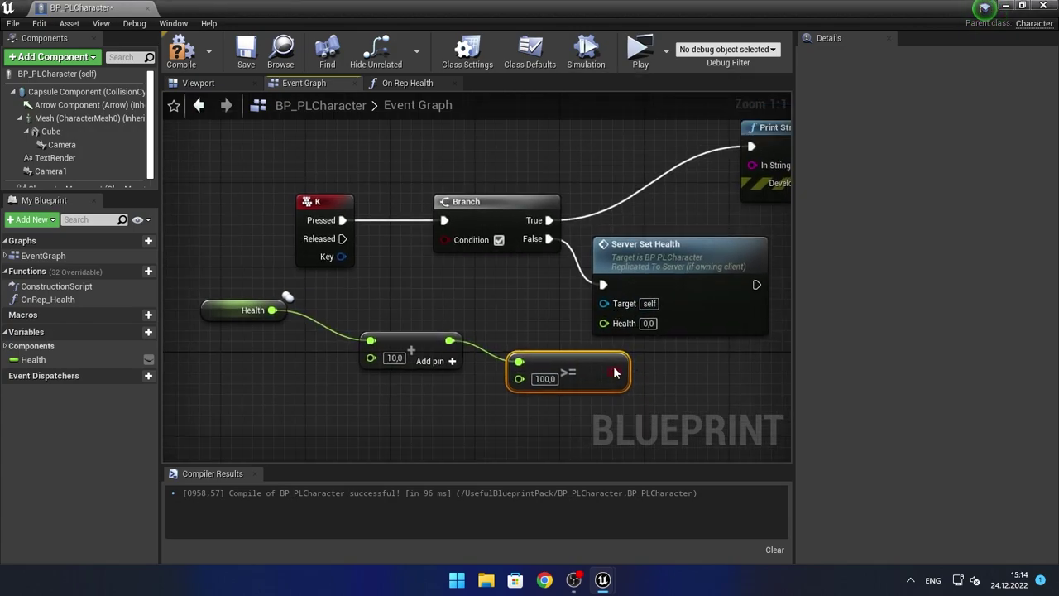
drag(579, 364, 568, 364)
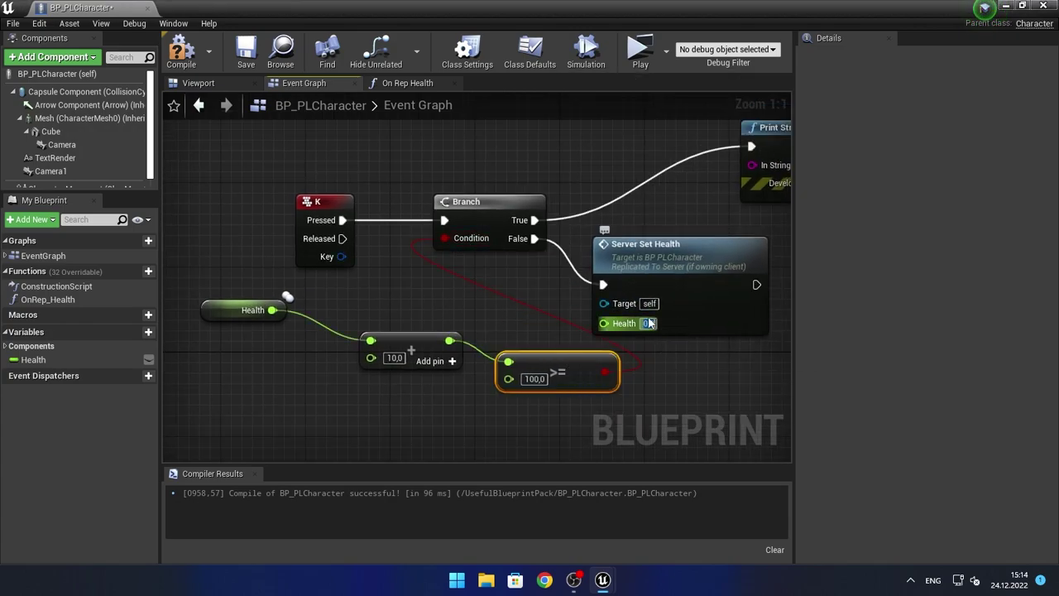
drag(481, 339, 451, 340)
scroll(249, 320, down, 3)
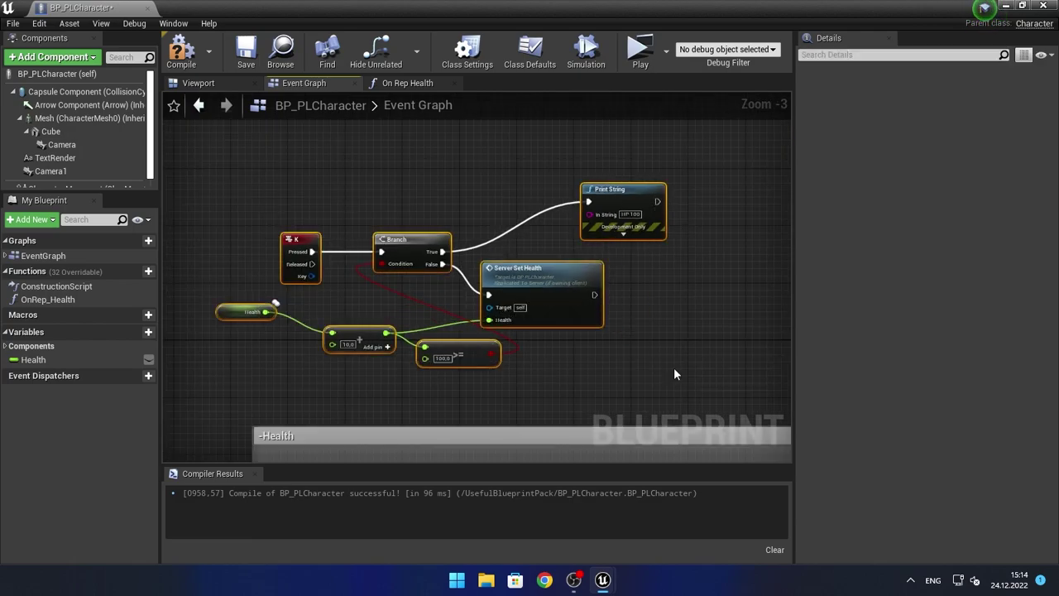
- Title the K-key comment '+ Health' and make its color green
text(ch)
key(Return)
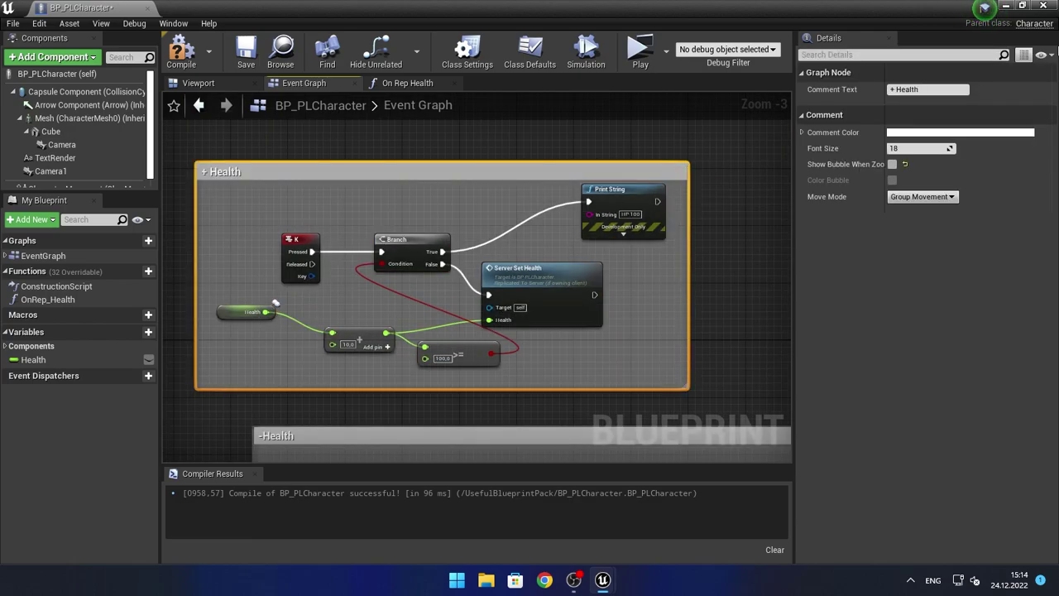
click(959, 133)
click(765, 307)
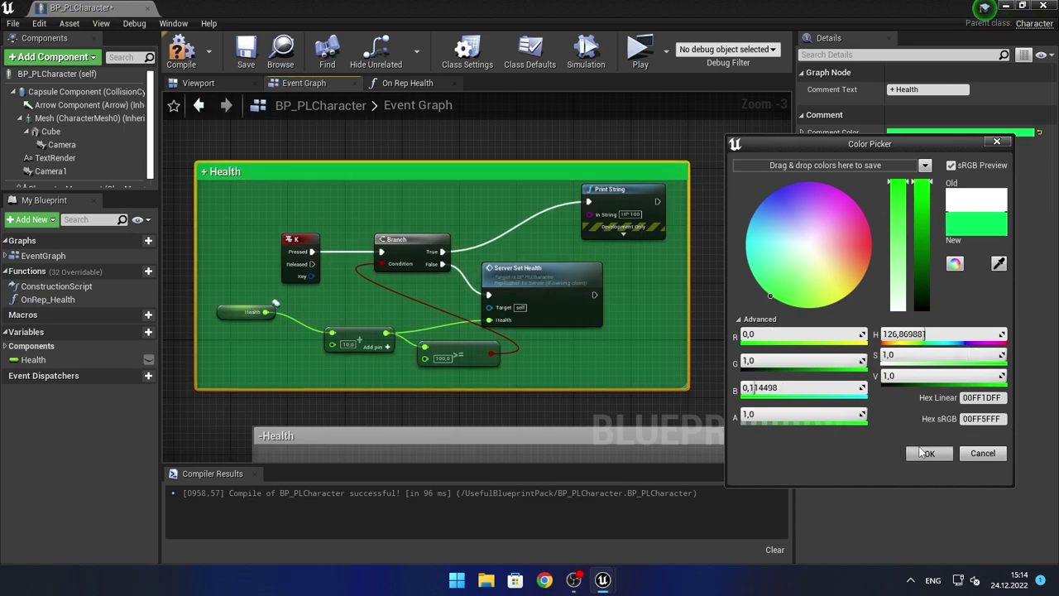
click(924, 452)
- Set the -Health comment's color to red
right_drag(496, 414, 466, 278)
click(414, 300)
click(959, 133)
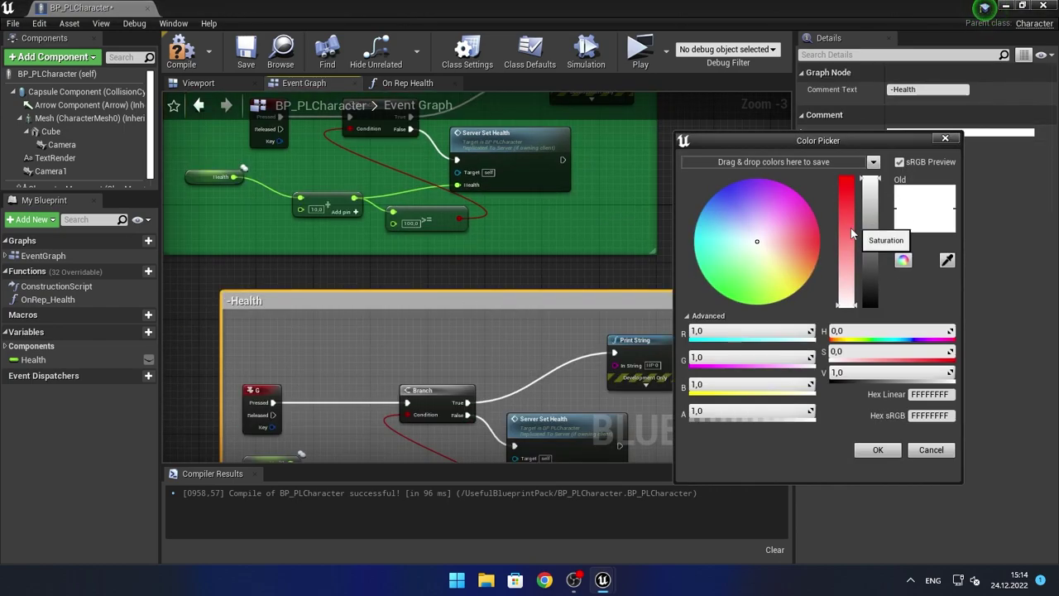
drag(852, 234, 842, 122)
click(875, 449)
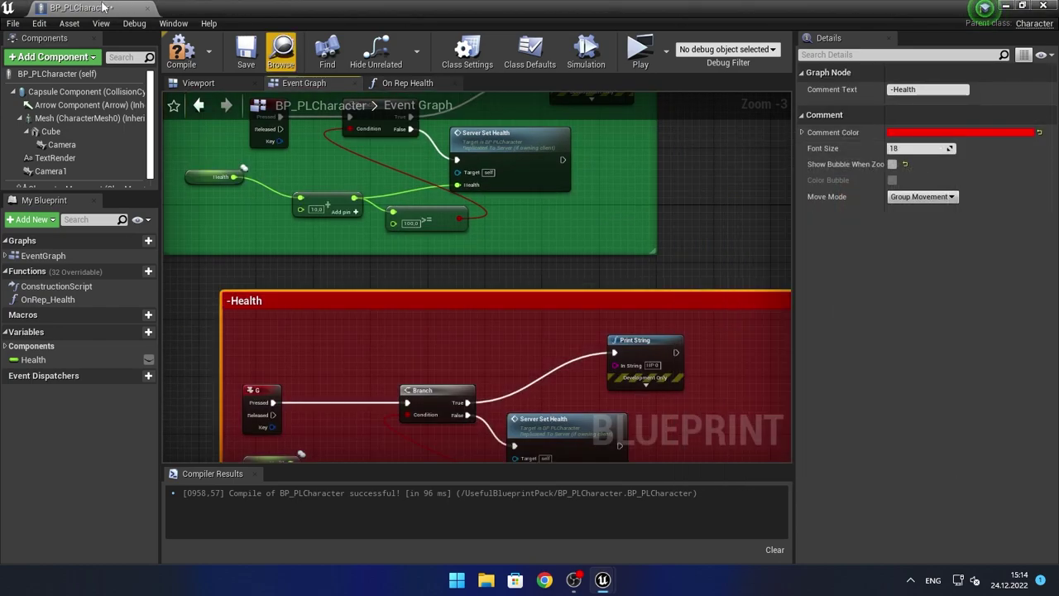
- Compile the Blueprint and start a multiplayer play test
click(180, 54)
scroll(626, 447, down, 2)
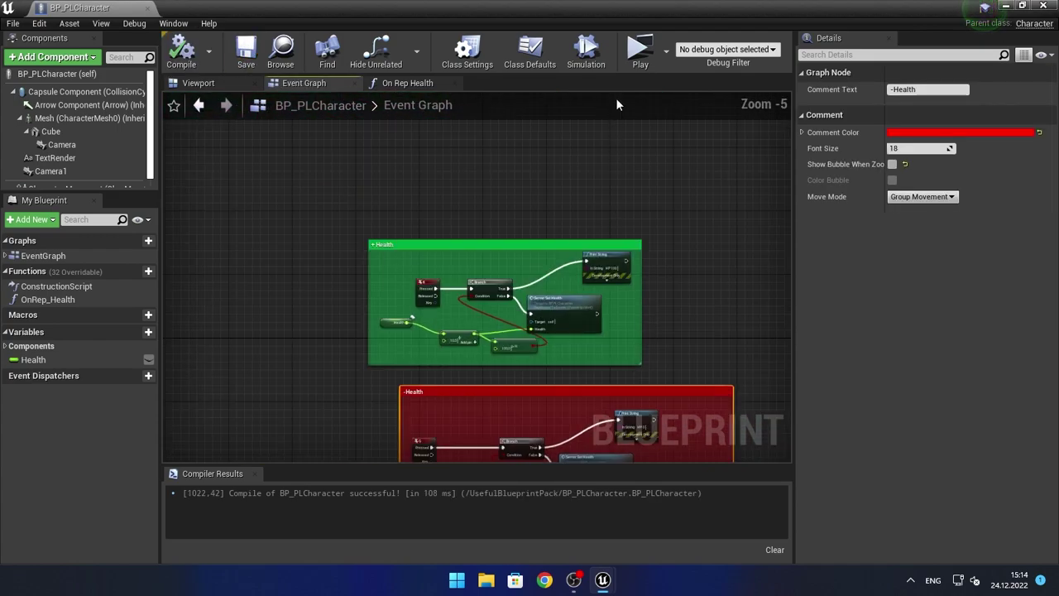
click(640, 51)
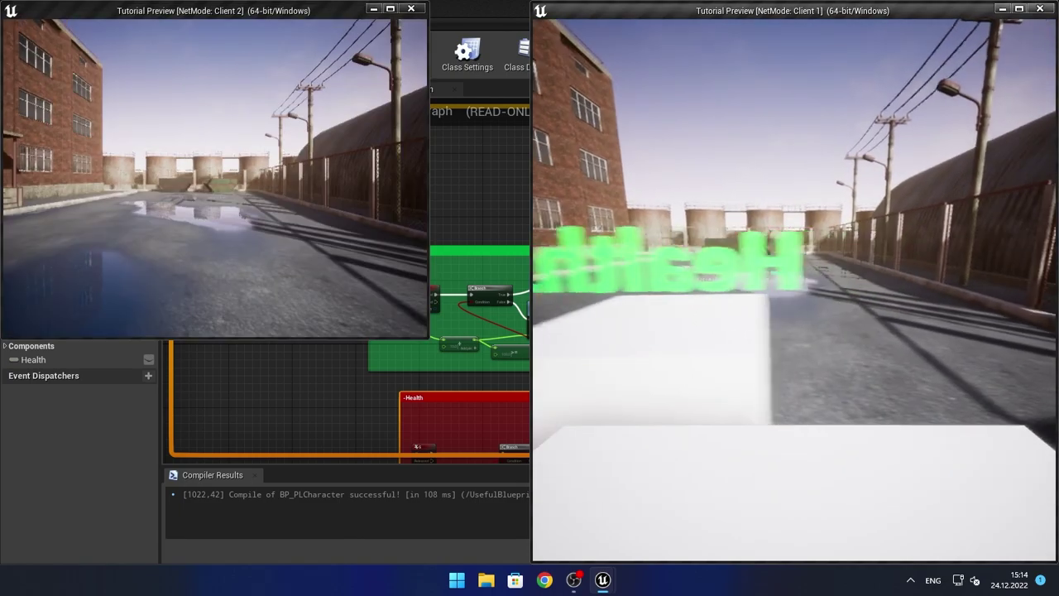
- Walk Client 1 toward the other player, change Health with the keys, then end the session
key(w)
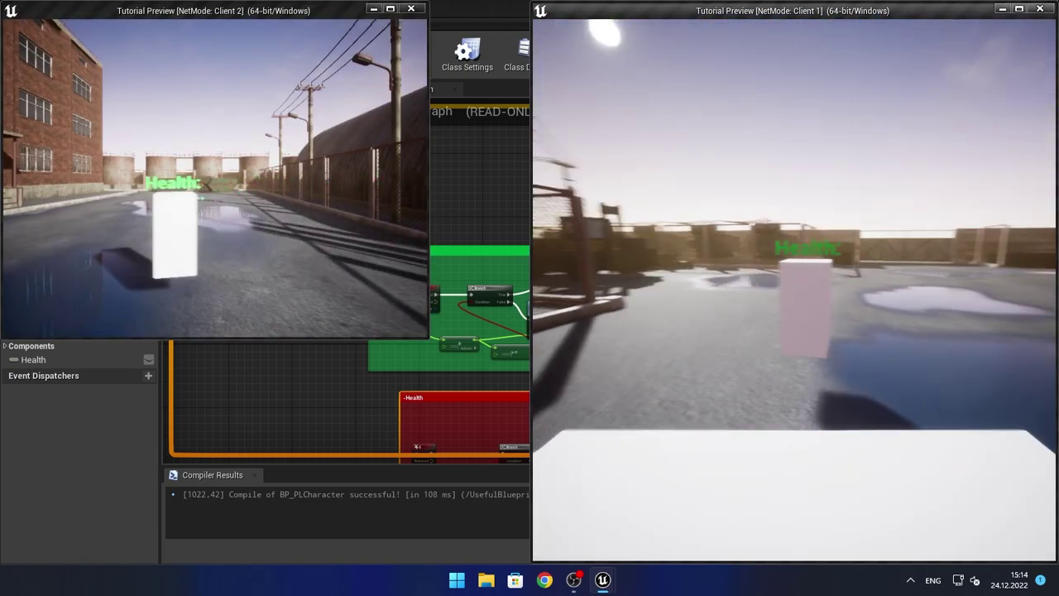
key(w)
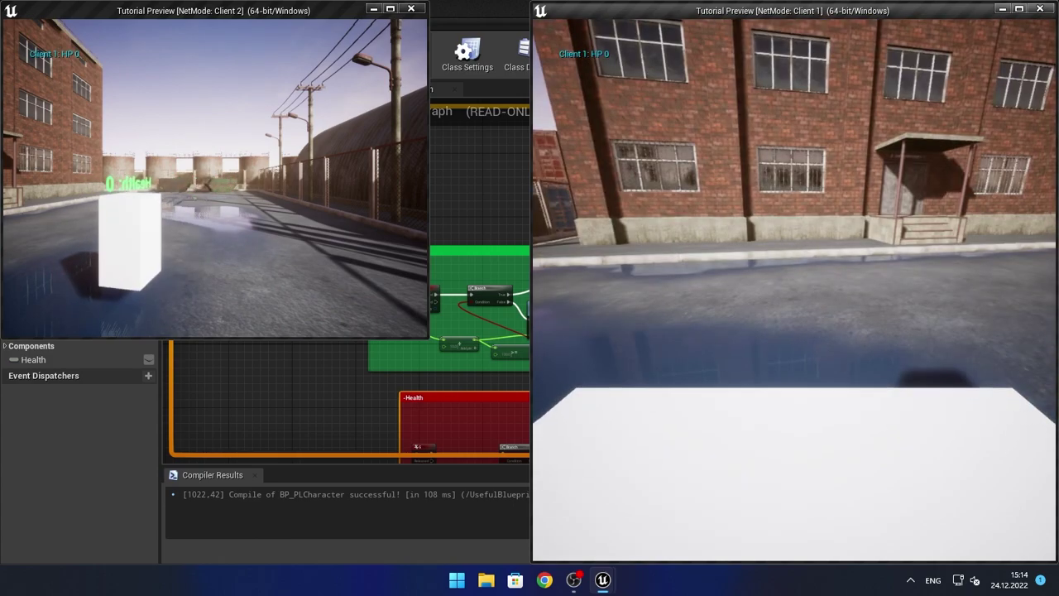
key(e)
key(a)
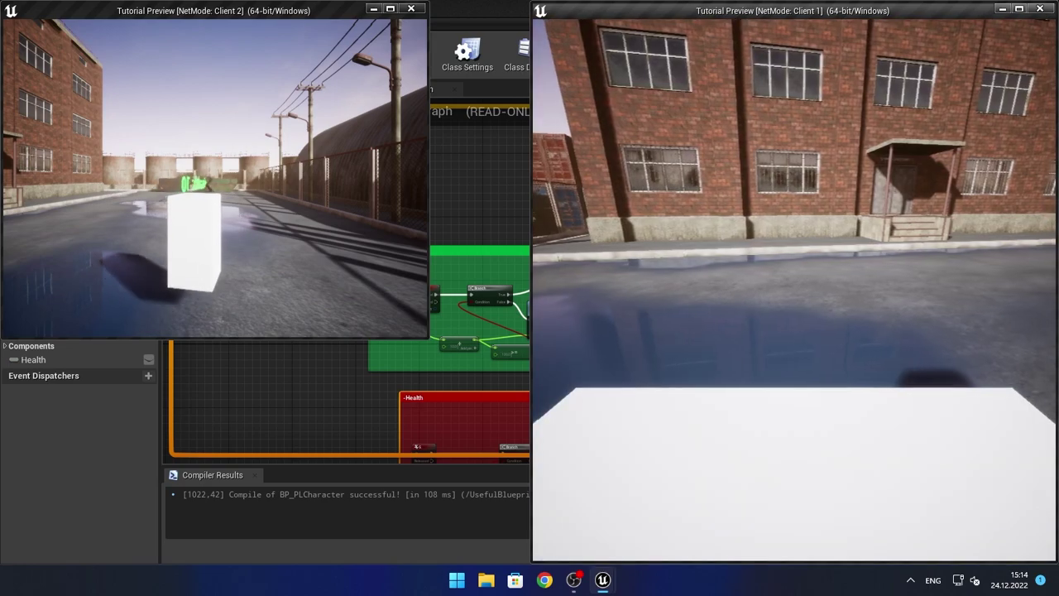
key(Escape)
scroll(468, 288, up, 6)
- Swap the K key event for a J key event reconnected to the Branch, and save the Blueprint
click(385, 272)
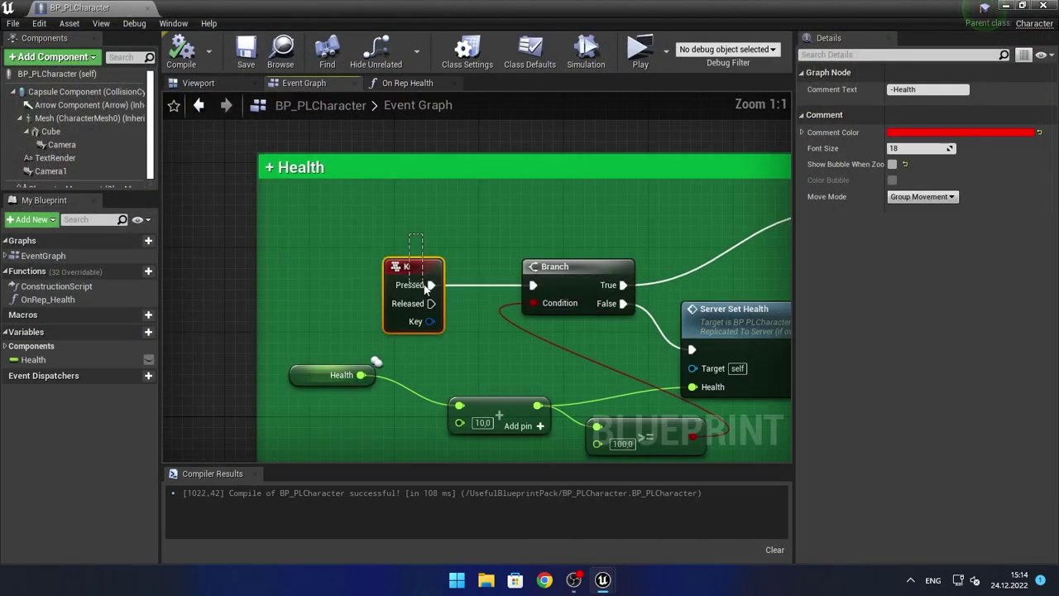
key(Delete)
right_click(385, 277)
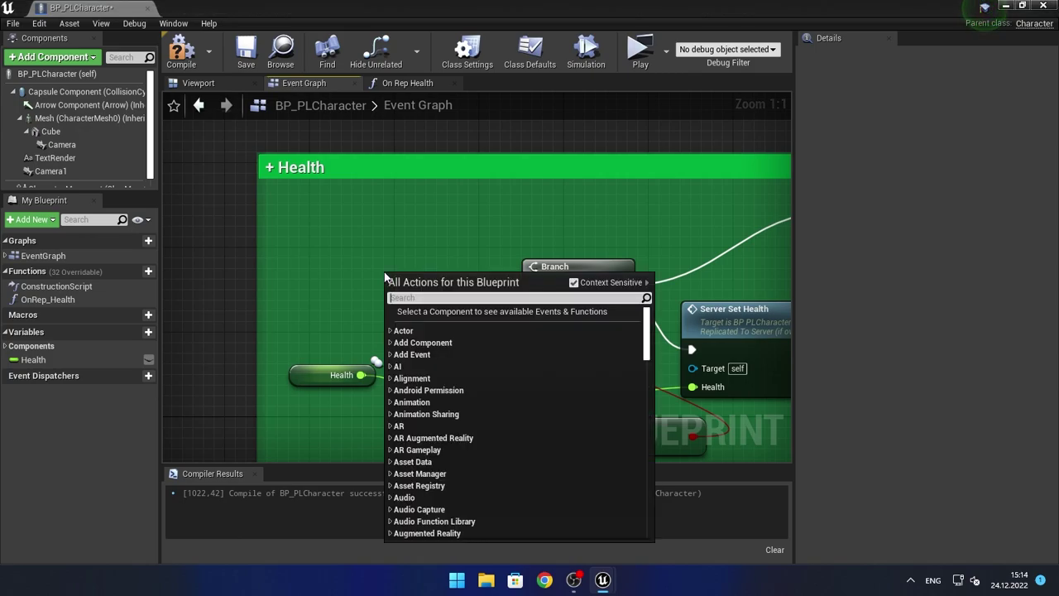
text(j keyboard)
key(Return)
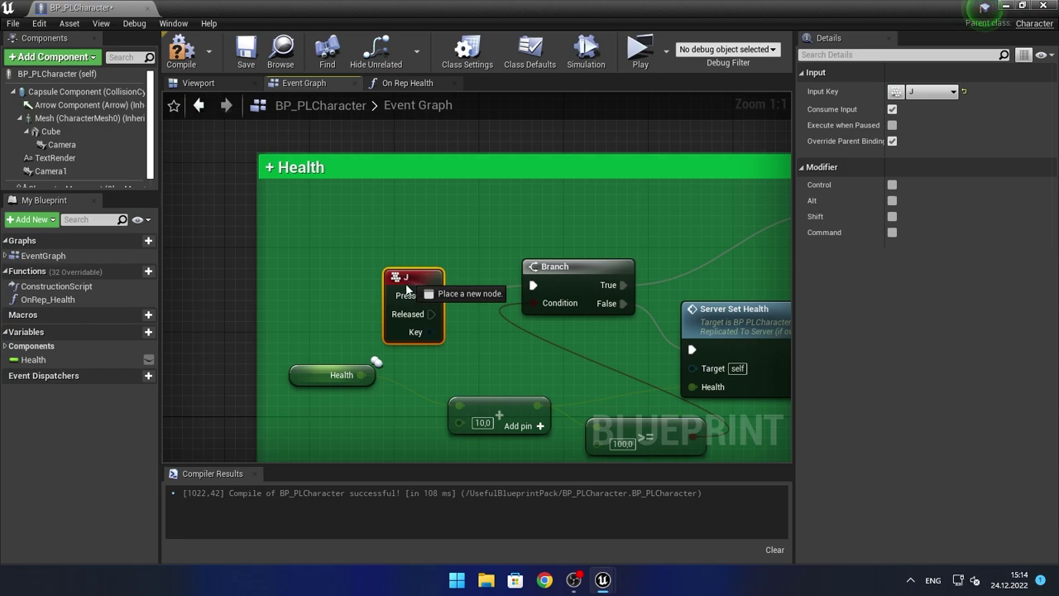
key(ctrl+z)
key(ctrl+z)
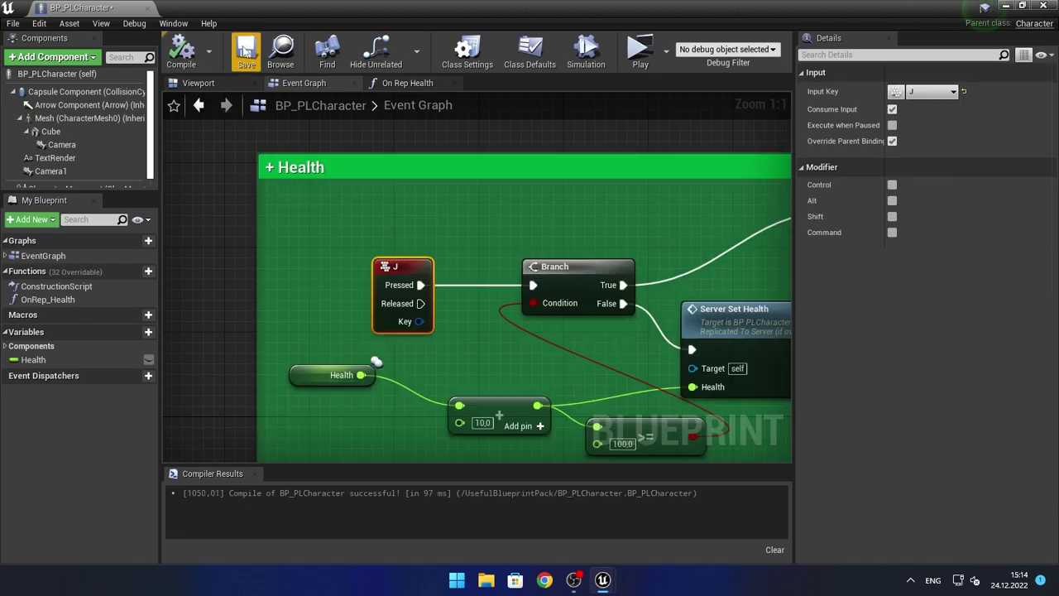
click(244, 51)
click(640, 51)
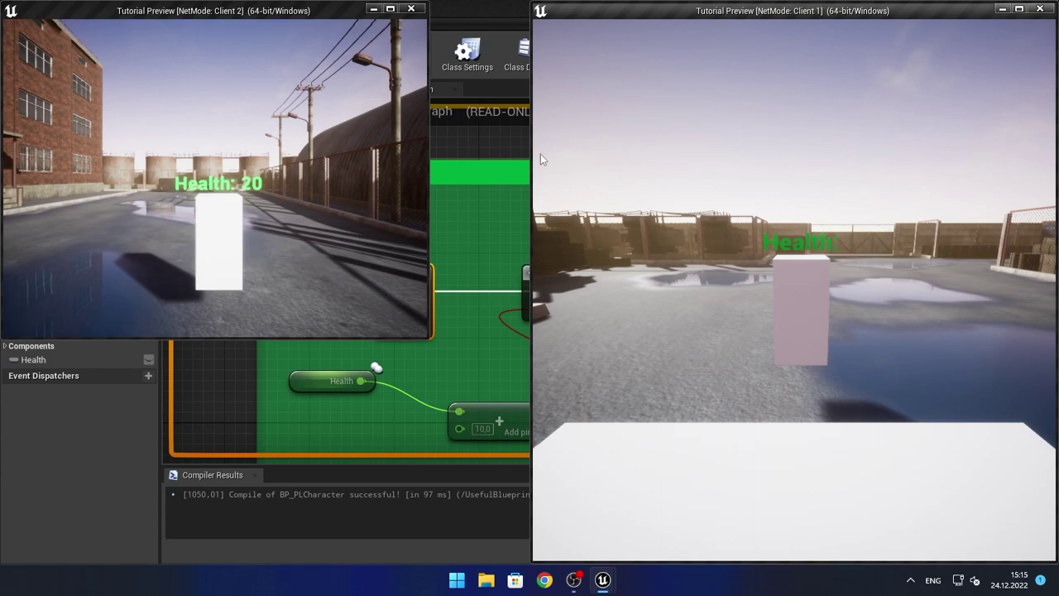
- Test J and G in Client 2's window, then pull a new wire from the Add sum
click(330, 165)
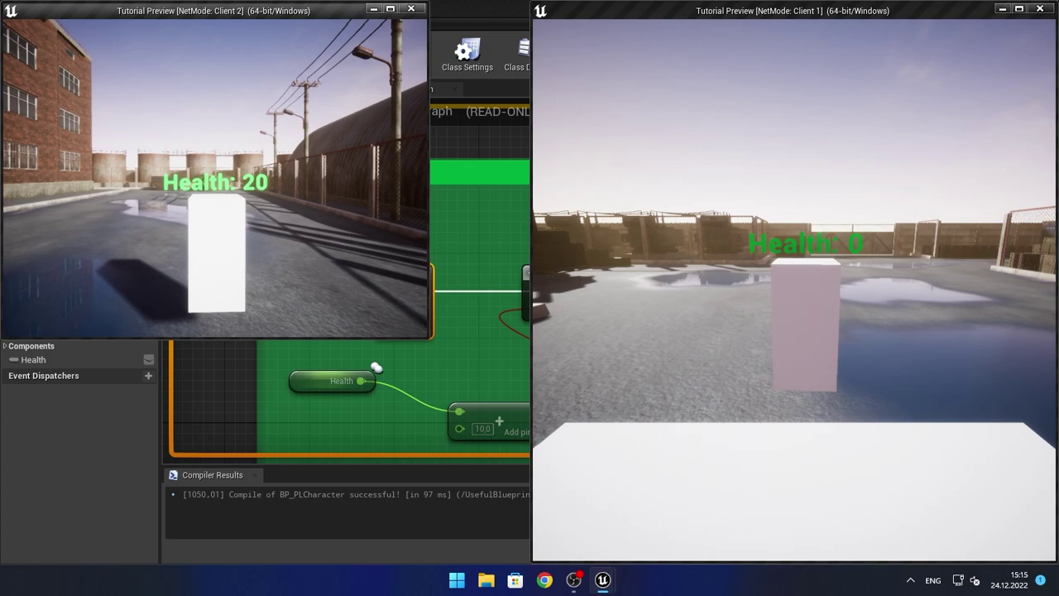
drag(446, 330, 504, 348)
- Add a float > float comparison of the sum against 100, feed it to the Branch Condition, and compile
text(>)
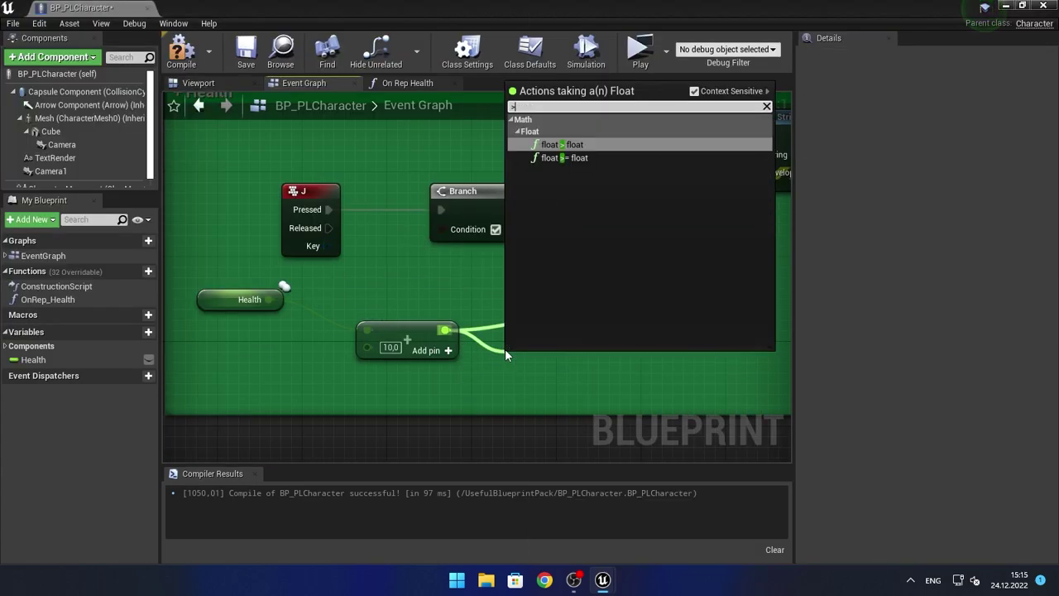
key(Return)
click(536, 378)
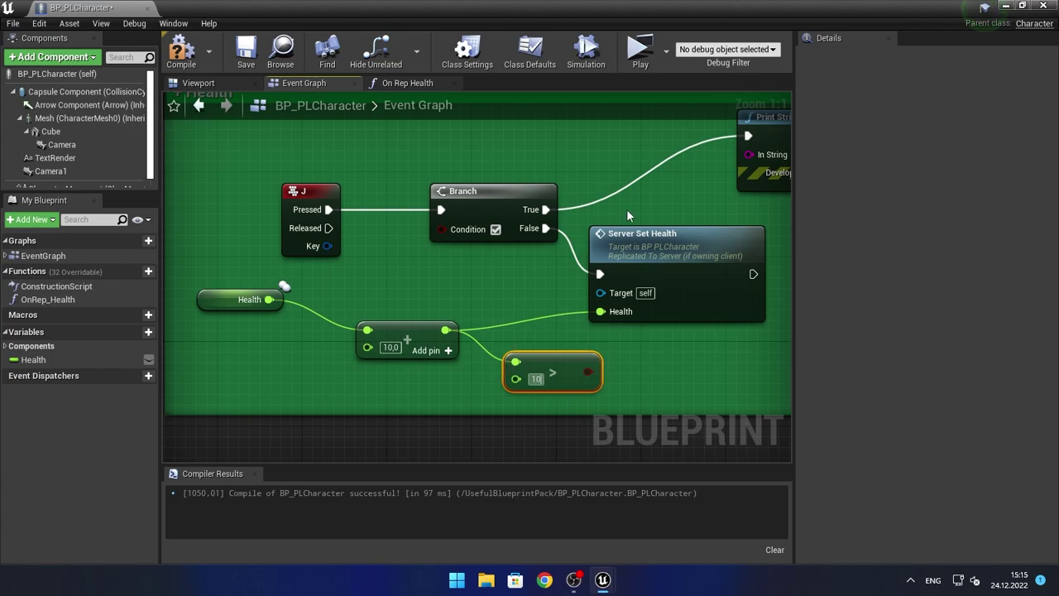
text(100)
key(Return)
drag(598, 370, 591, 369)
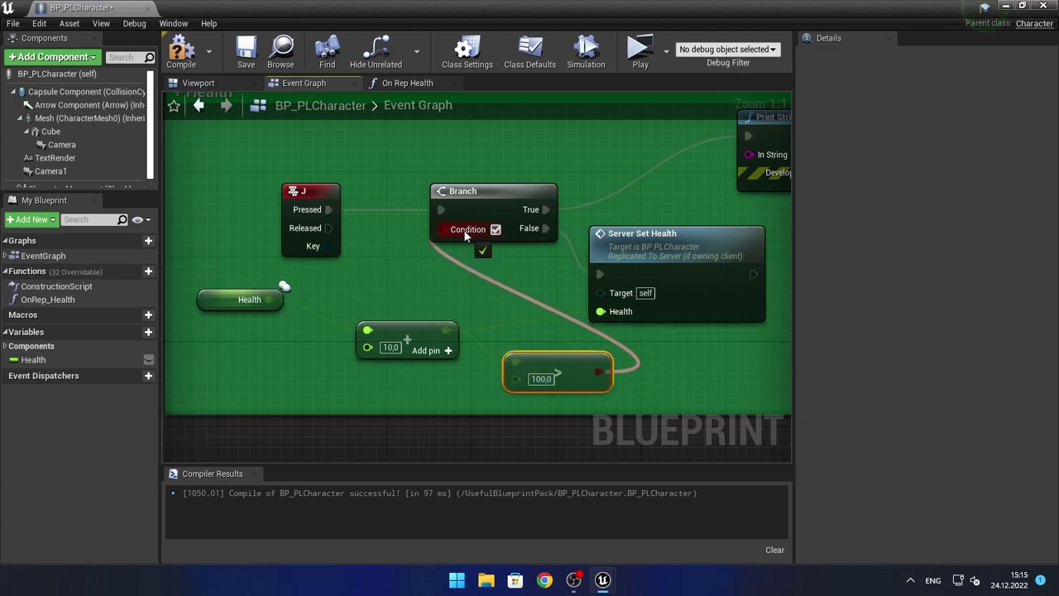
drag(463, 230, 465, 230)
click(181, 50)
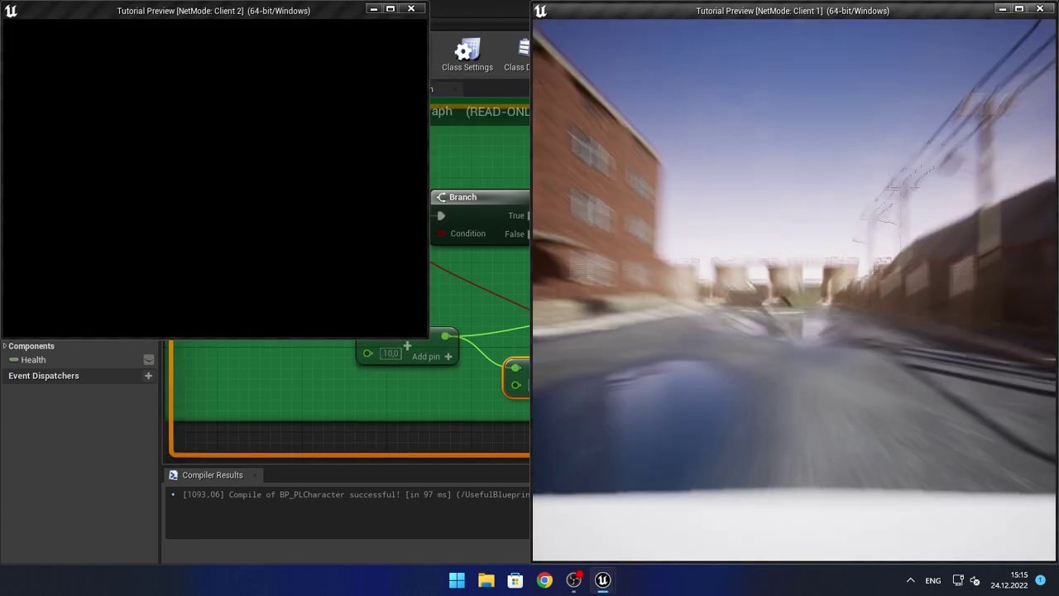
- Walk the players toward each other, raising and lowering Health to check it stays within 0–100
key(w)
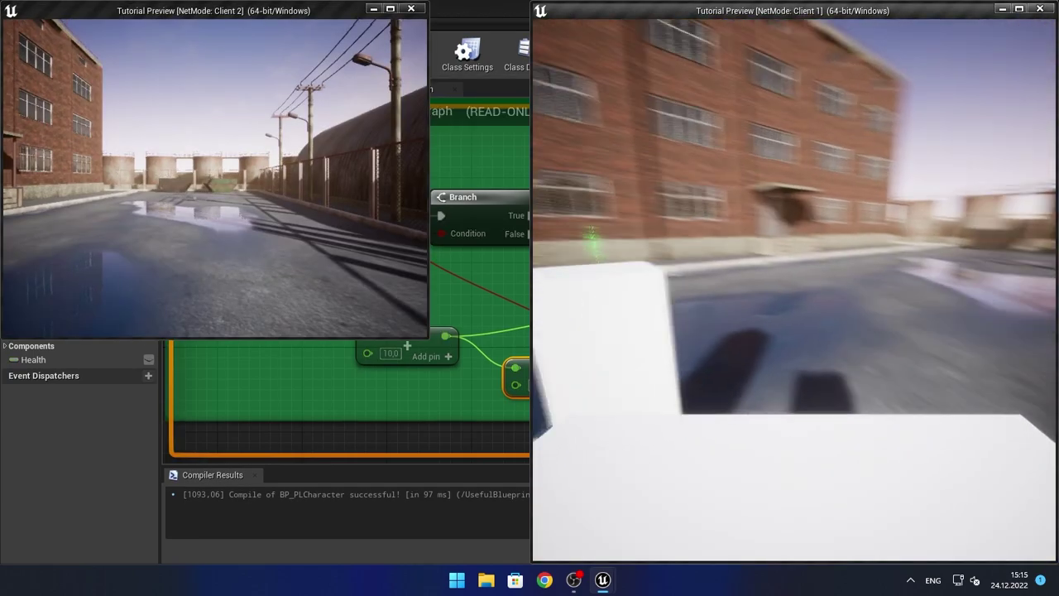
key(w)
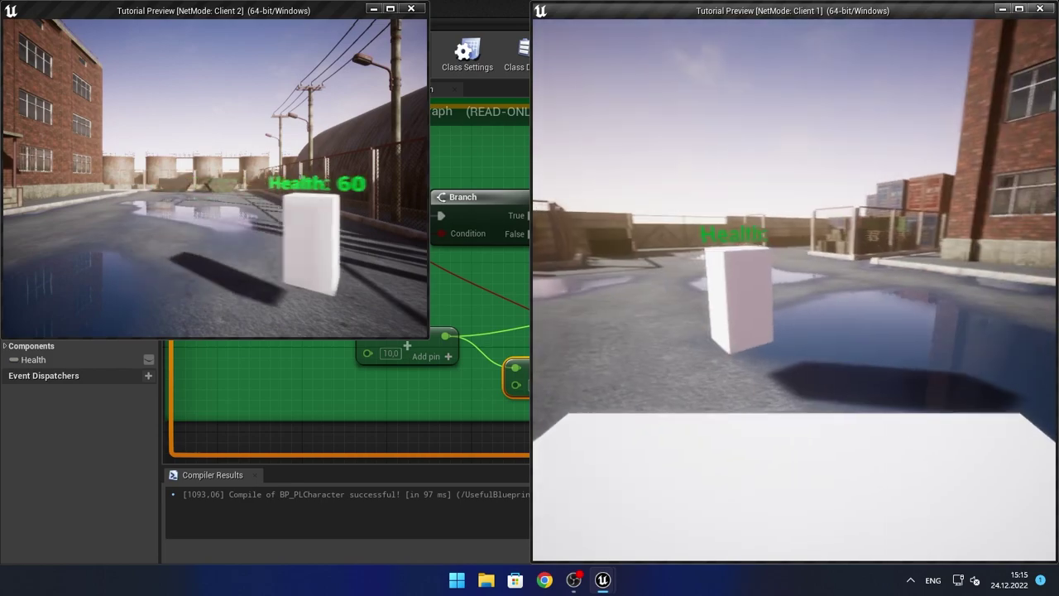
key(a)
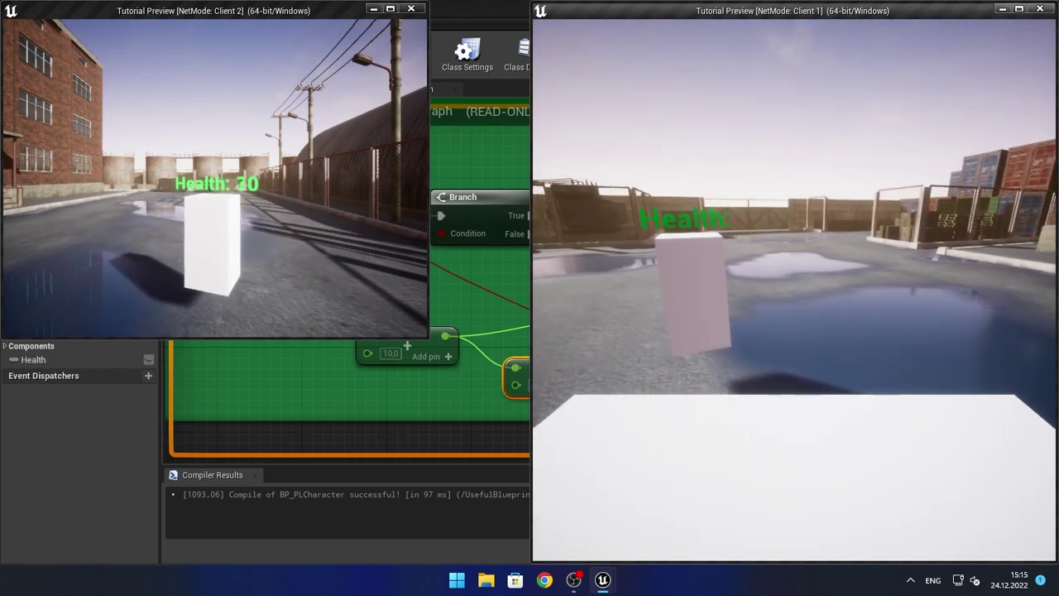
key(w)
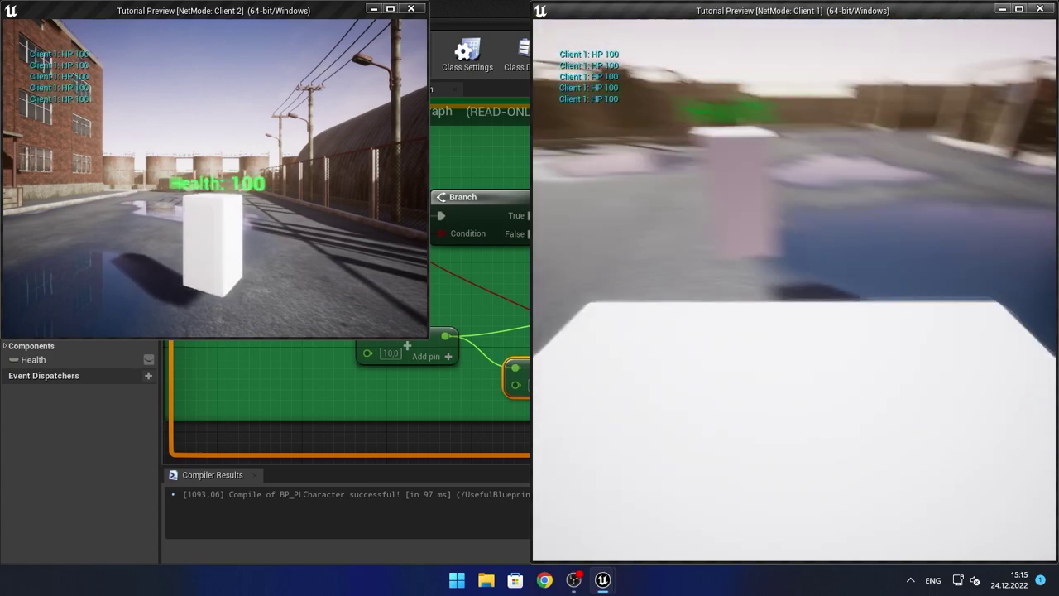
key(s)
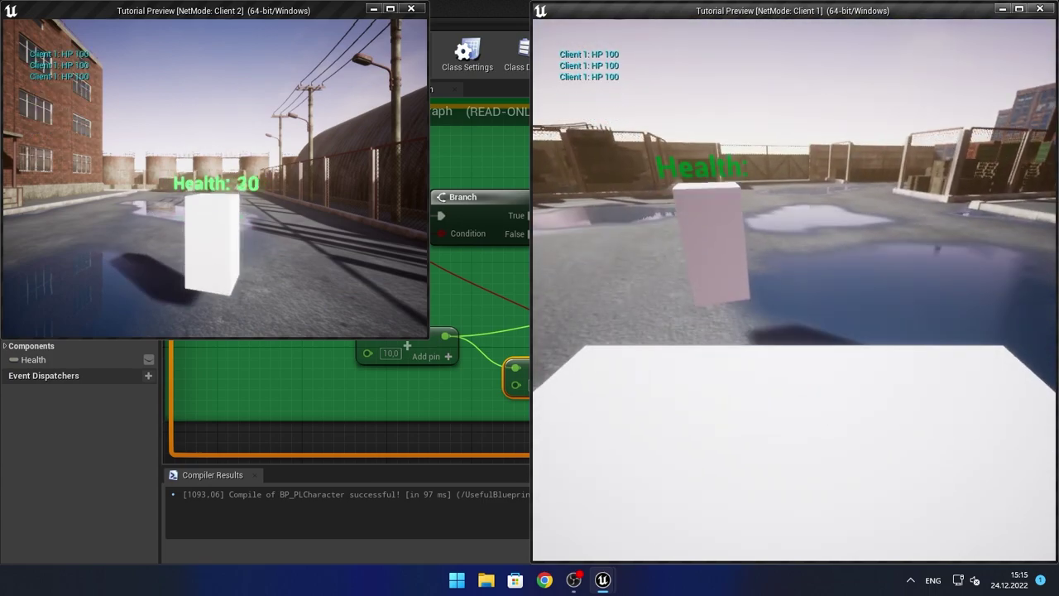
key(s)
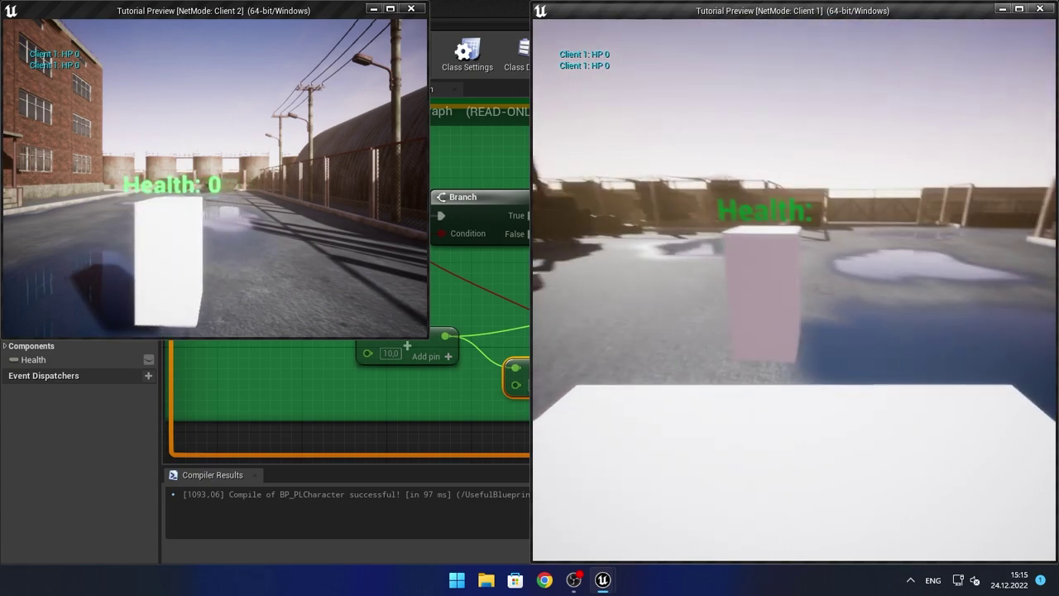